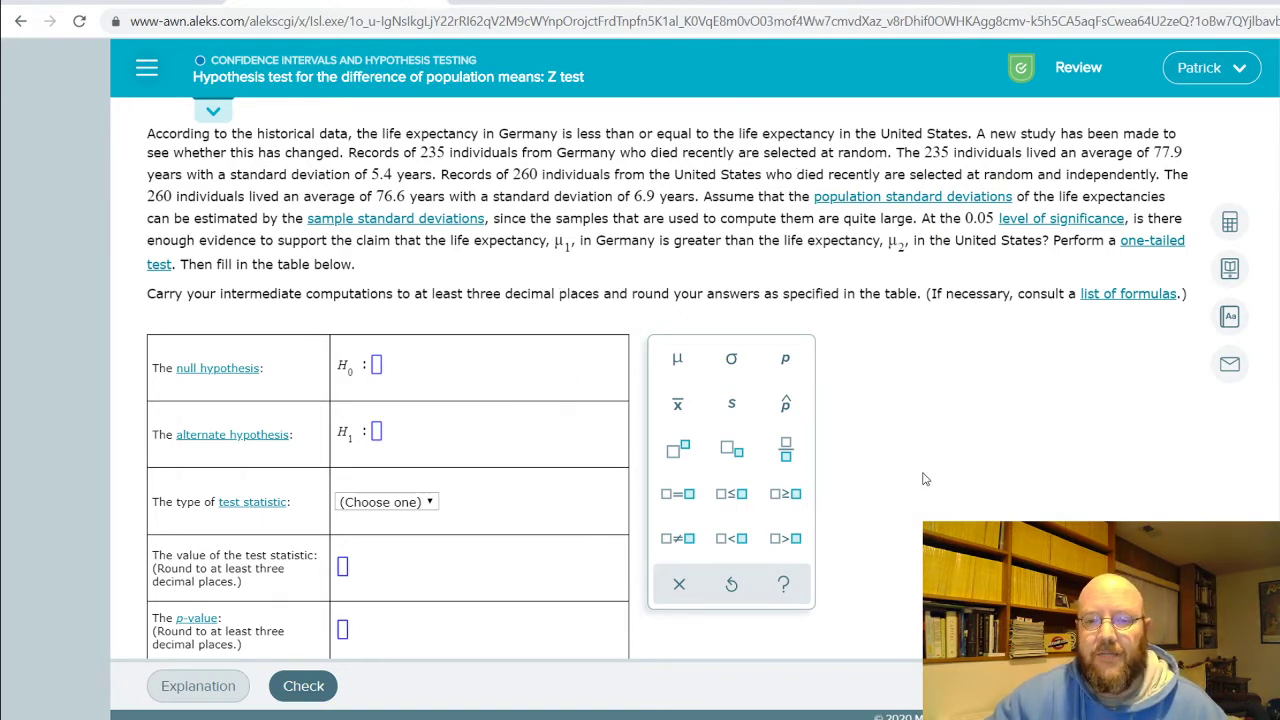
# Read the life expectancy problem, examining the sample data, the significance level and the claim comparing Germany with the United States
pyautogui.scroll(-2, 924, 477)
pyautogui.scroll(2, 914, 471)
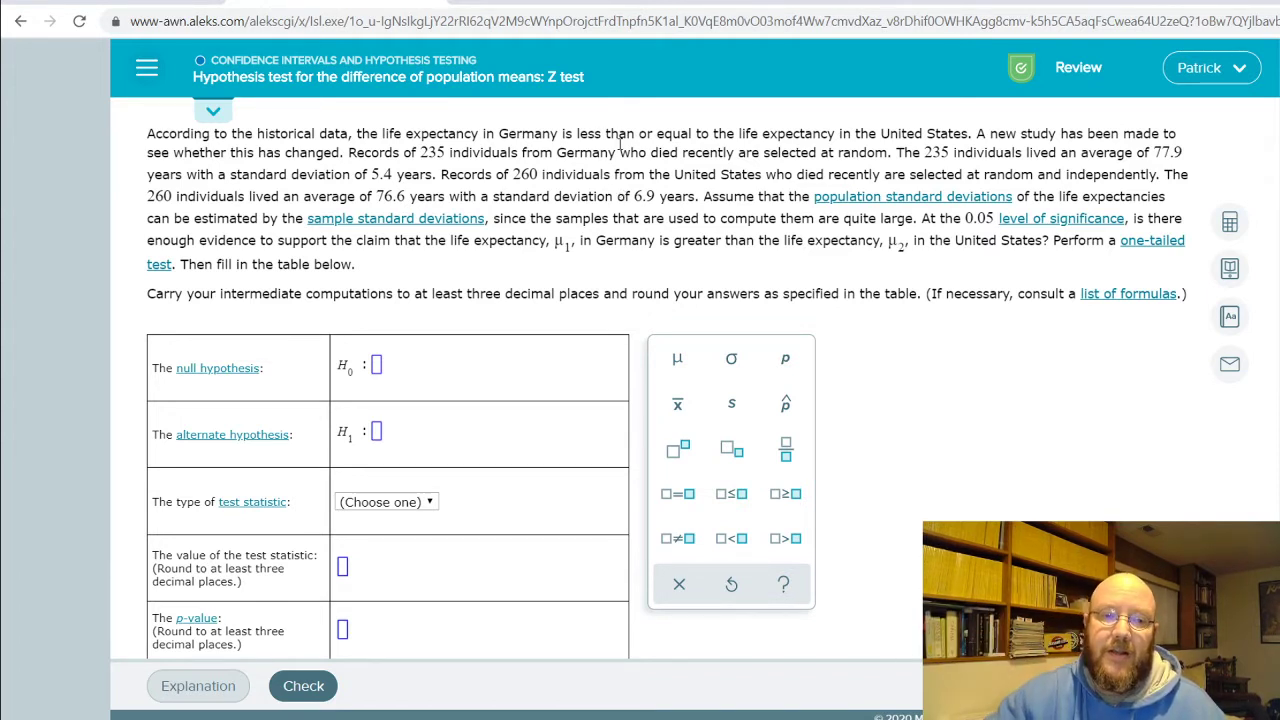
pyautogui.moveTo(422, 151); pyautogui.dragTo(818, 250)
pyautogui.click(826, 264)
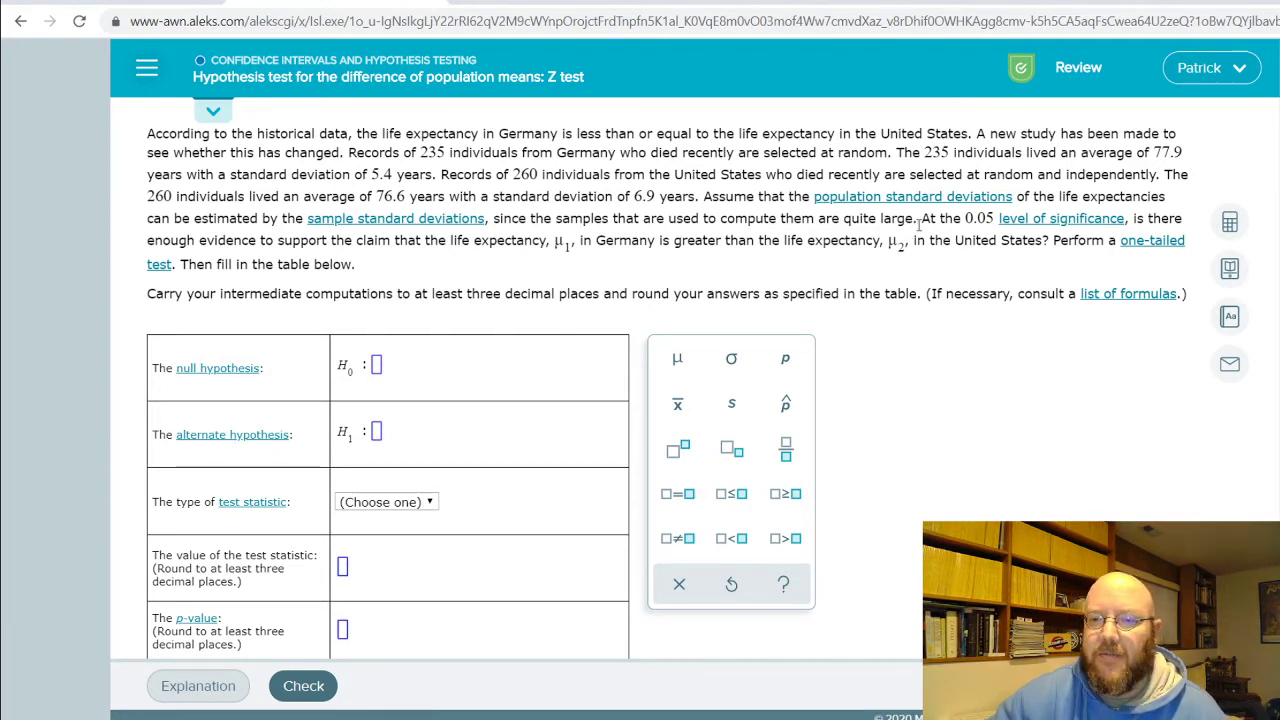
pyautogui.moveTo(924, 218); pyautogui.dragTo(1018, 255)
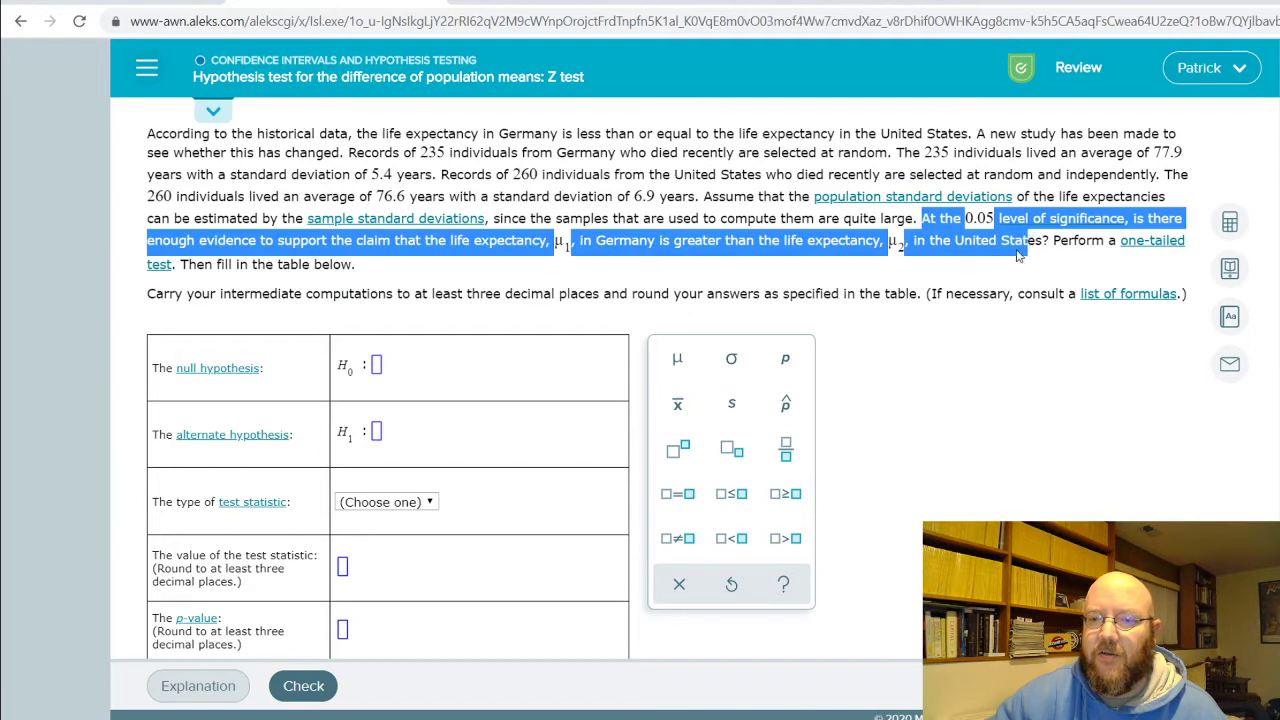
pyautogui.click(1000, 281)
pyautogui.moveTo(241, 244); pyautogui.dragTo(523, 243)
pyautogui.click(516, 272)
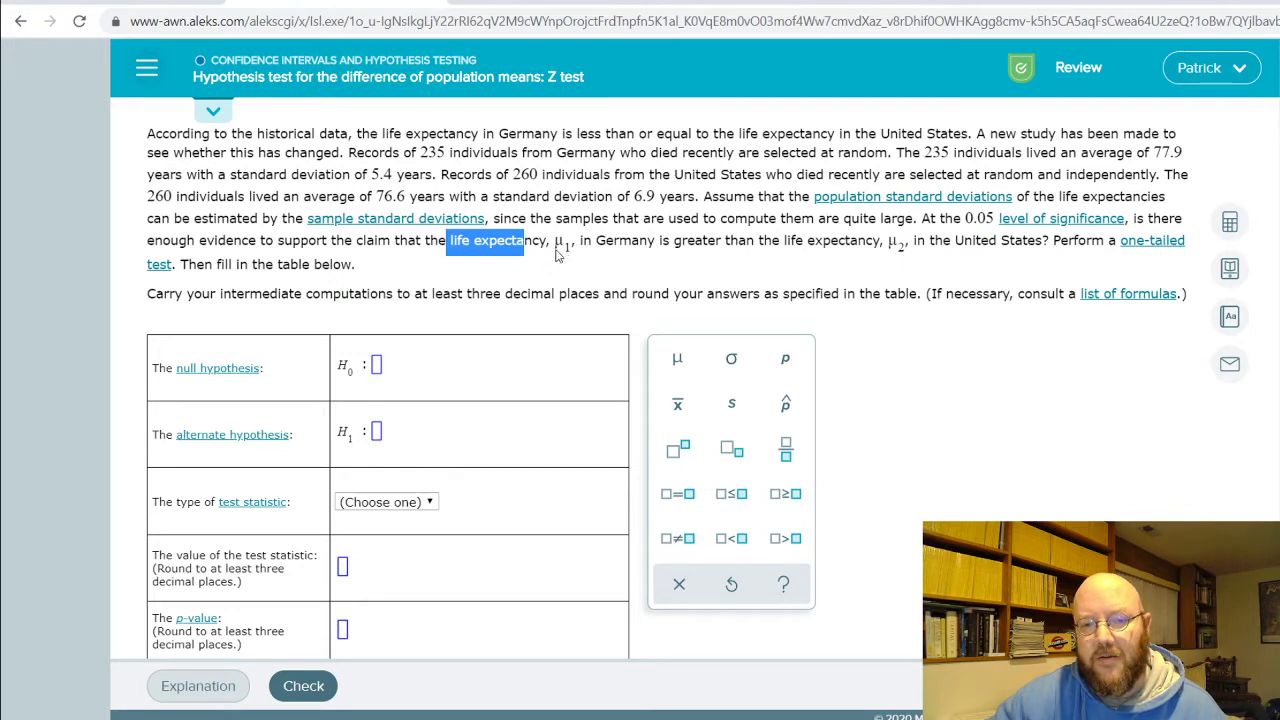
pyautogui.click(609, 245)
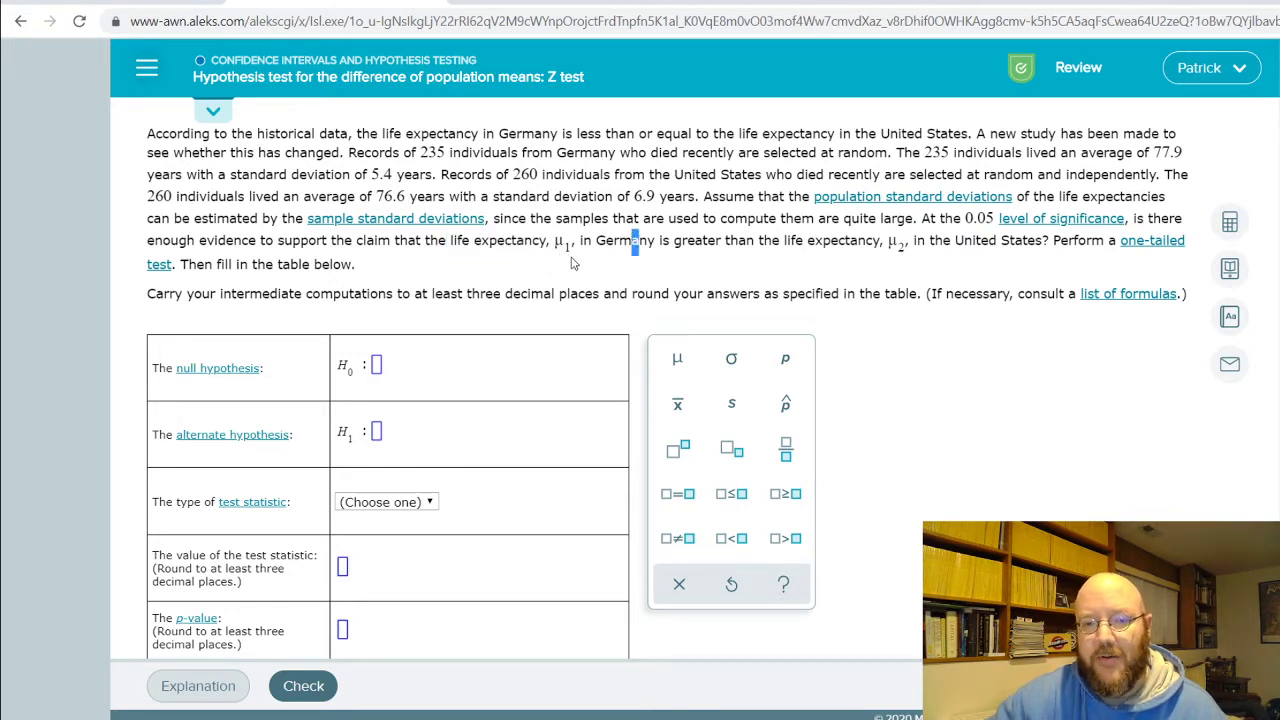
pyautogui.moveTo(688, 241); pyautogui.dragTo(829, 244)
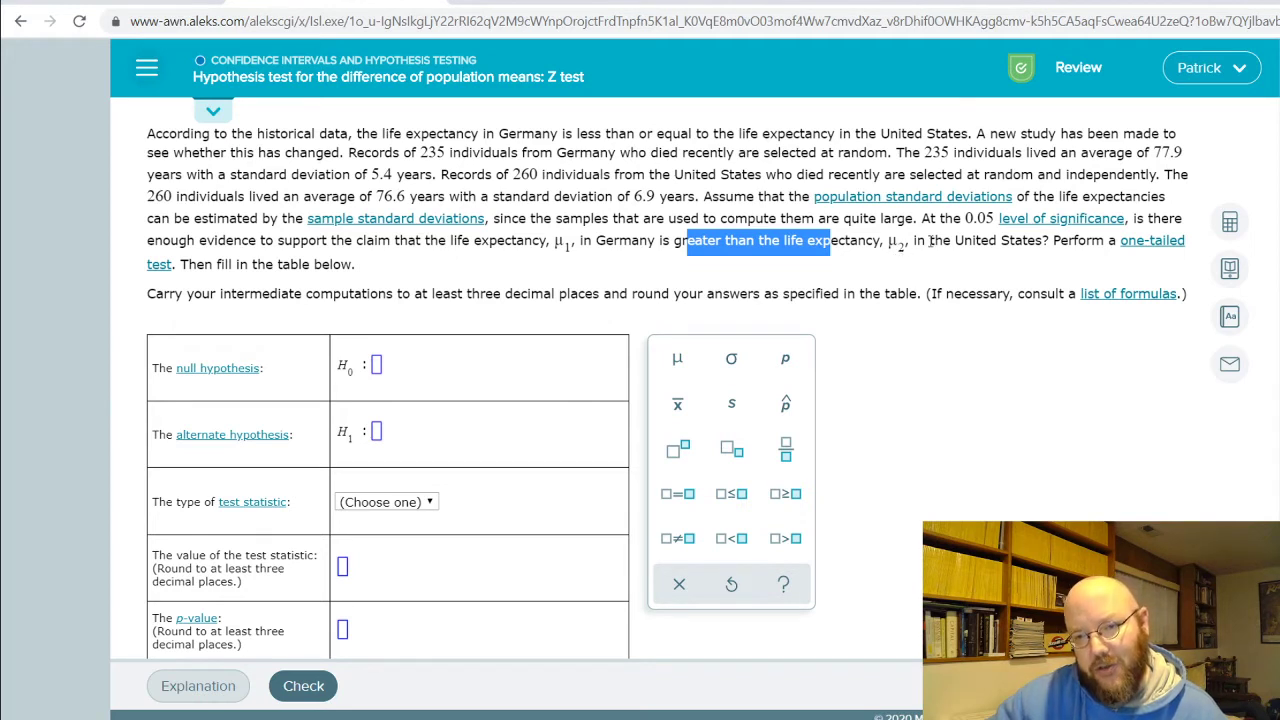
pyautogui.moveTo(930, 241); pyautogui.dragTo(1055, 241)
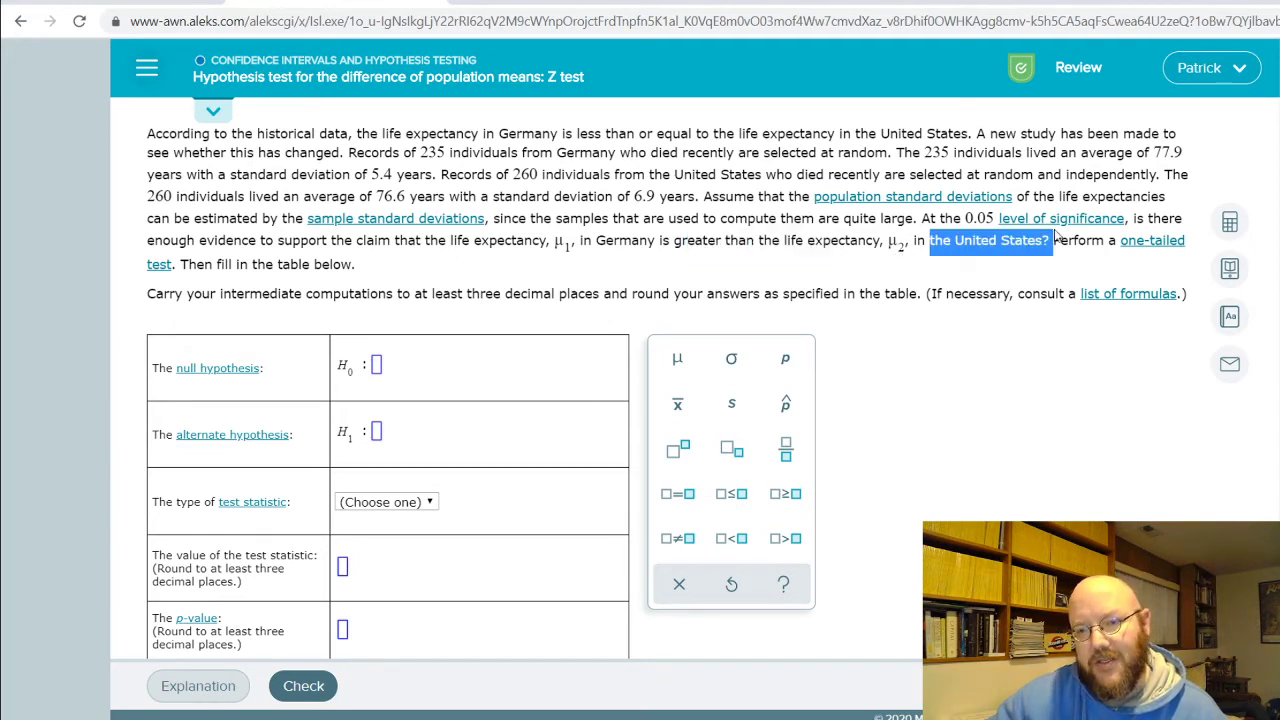
# Enter the alternate hypothesis H₁ as μ₁ − μ₂ > 0
pyautogui.click(377, 431)
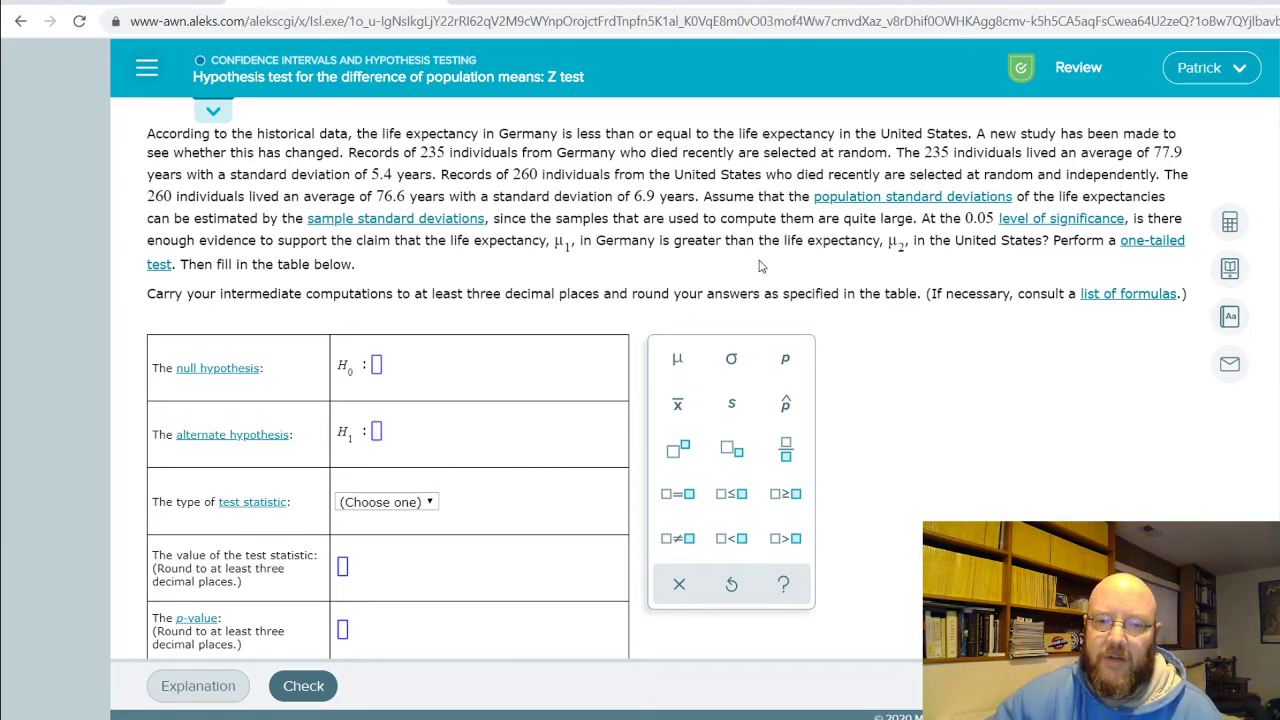
pyautogui.click(678, 367)
pyautogui.click(728, 451)
pyautogui.write('1')
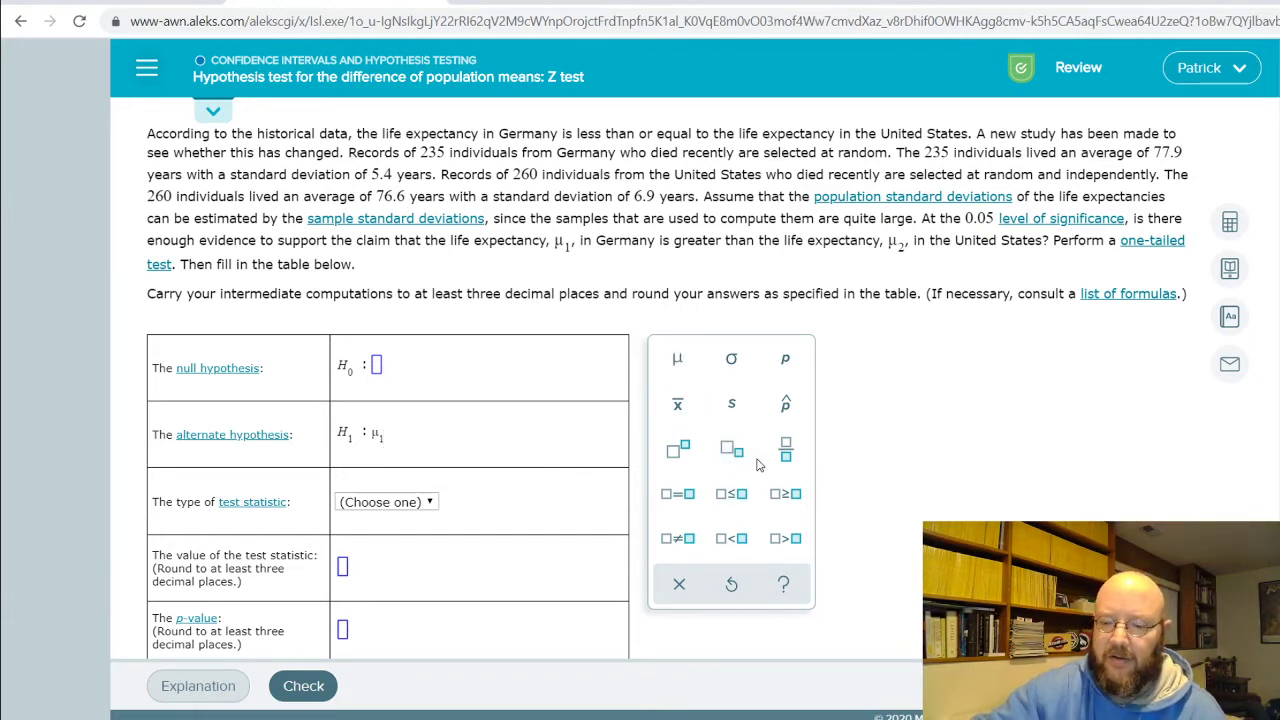
pyautogui.press('Right')
pyautogui.write('-')
pyautogui.click(677, 360)
pyautogui.click(736, 456)
pyautogui.write('2')
pyautogui.press('Right')
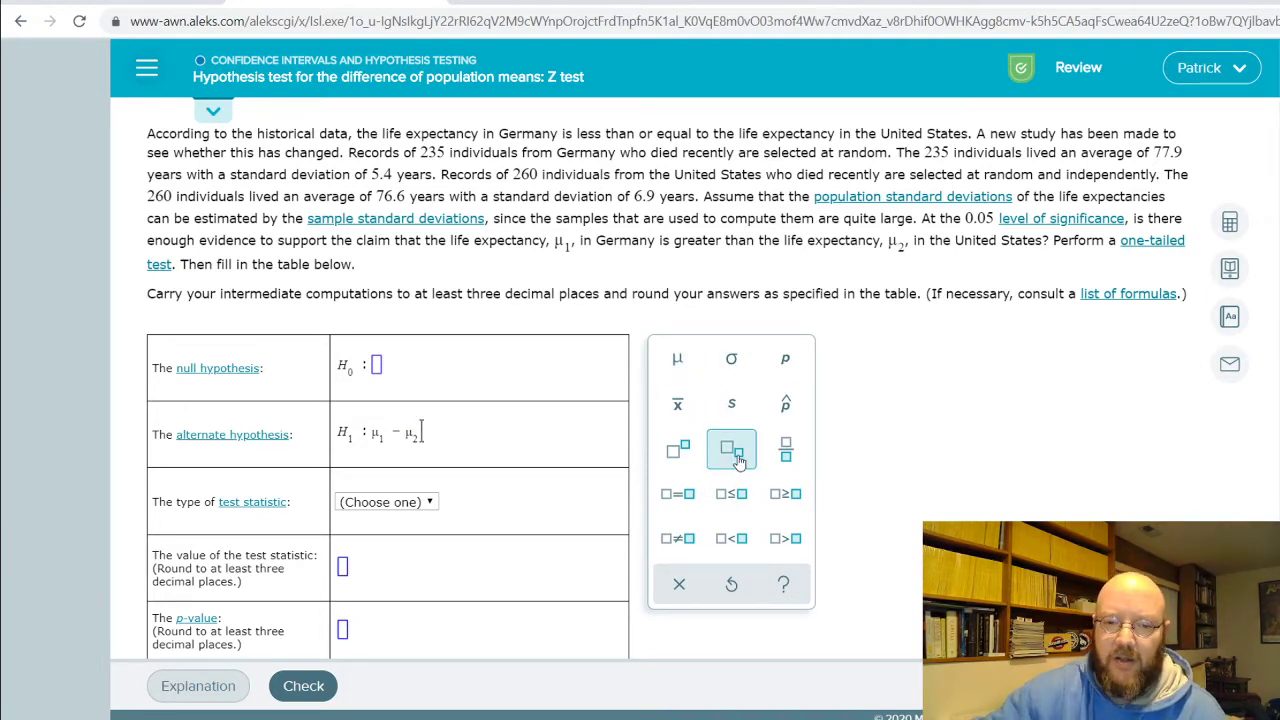
pyautogui.click(785, 538)
pyautogui.write('0')
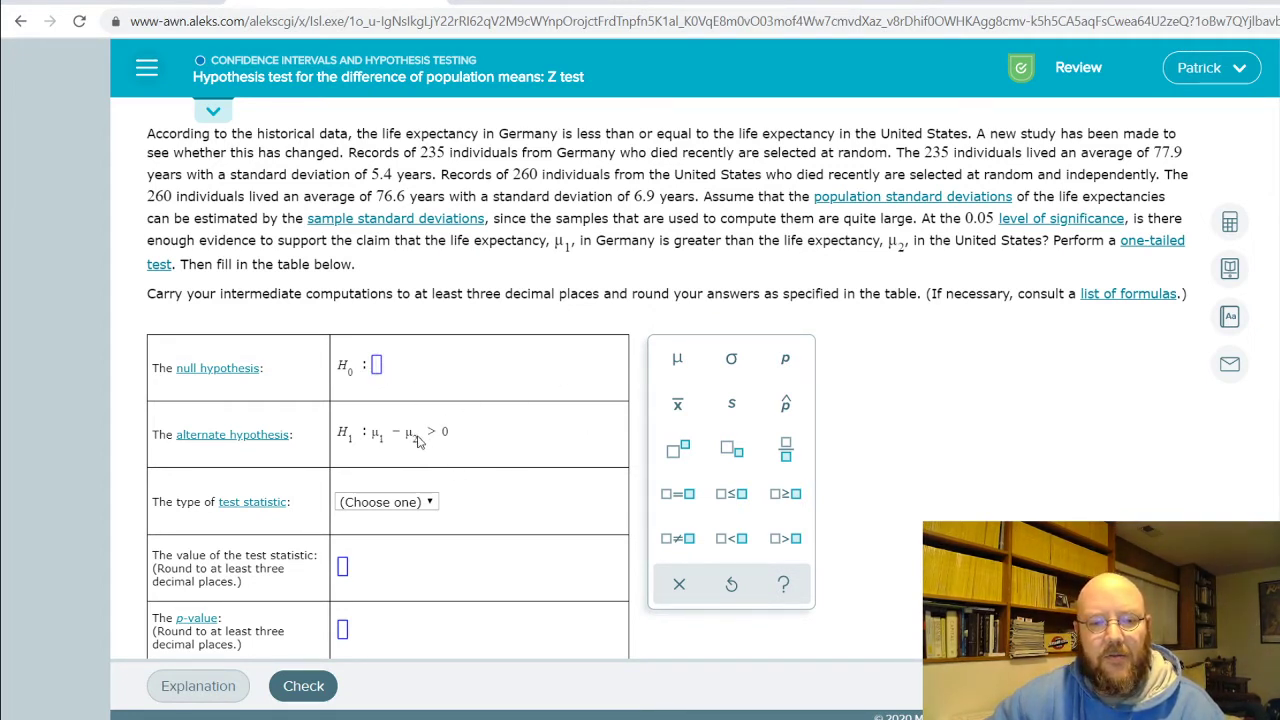
# Copy μ₁ − μ₂ from the alternate hypothesis into the null hypothesis H₀ and complete it as μ₁ − μ₂ ≤ 0
pyautogui.moveTo(372, 434); pyautogui.dragTo(416, 440)
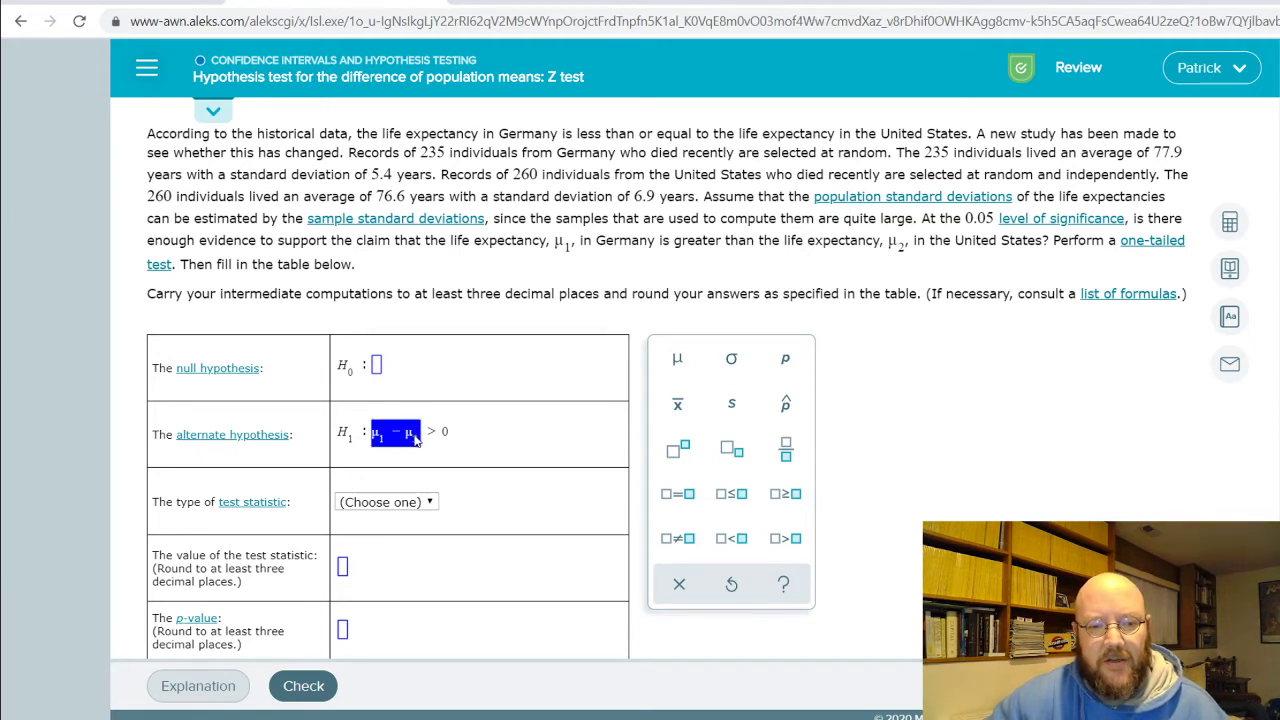
pyautogui.write('μ1 − μ2')
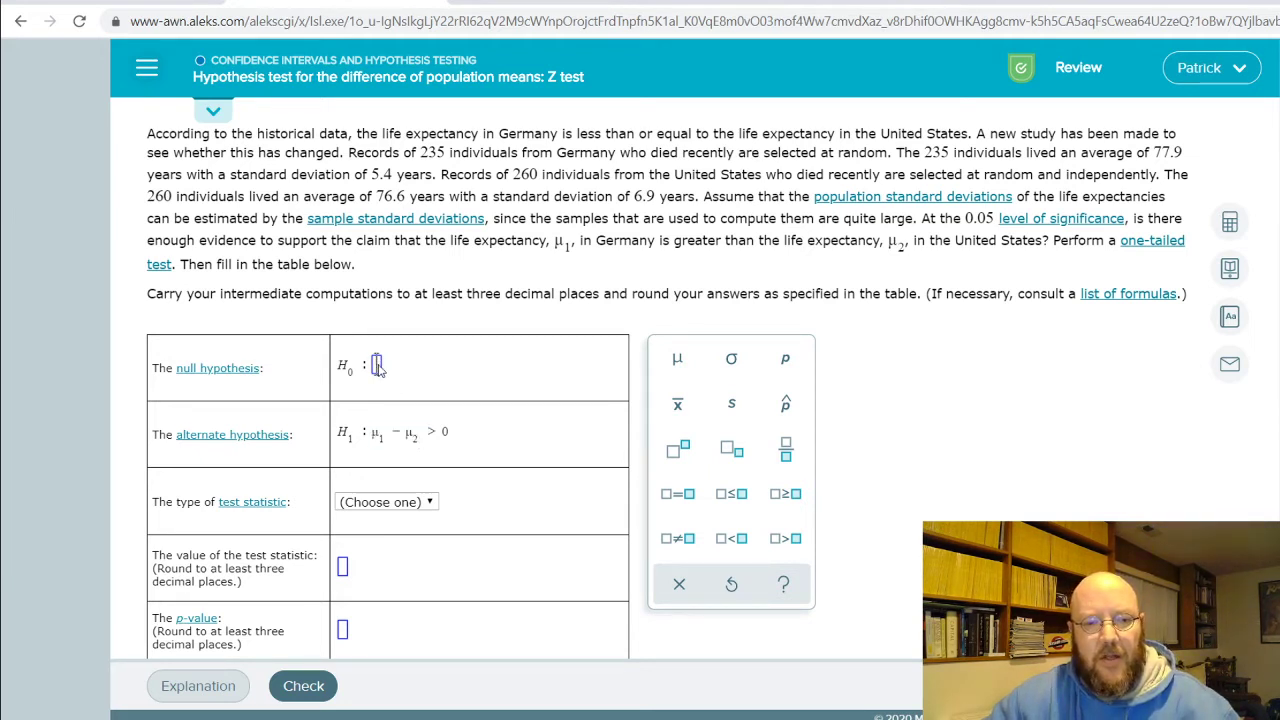
pyautogui.click(734, 496)
pyautogui.write('0')
# Set the type of test statistic to Z
pyautogui.click(428, 502)
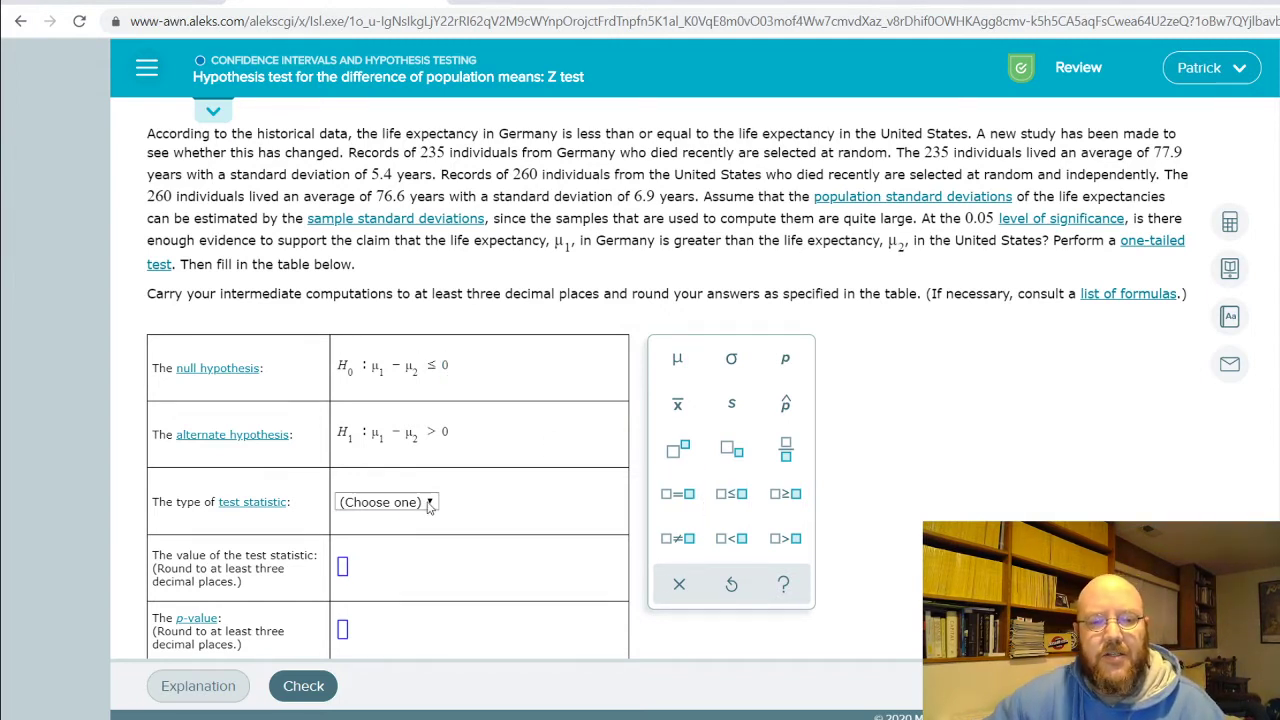
pyautogui.click(396, 528)
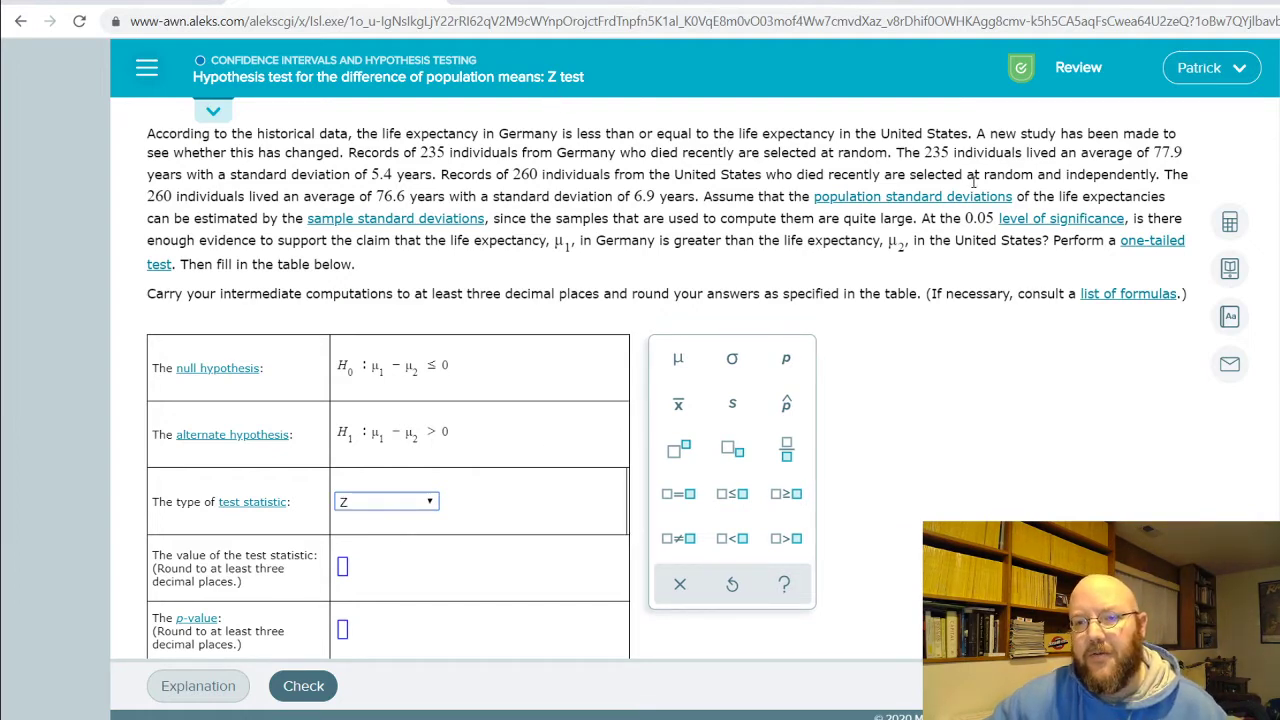
pyautogui.scroll(-1, 509, 471)
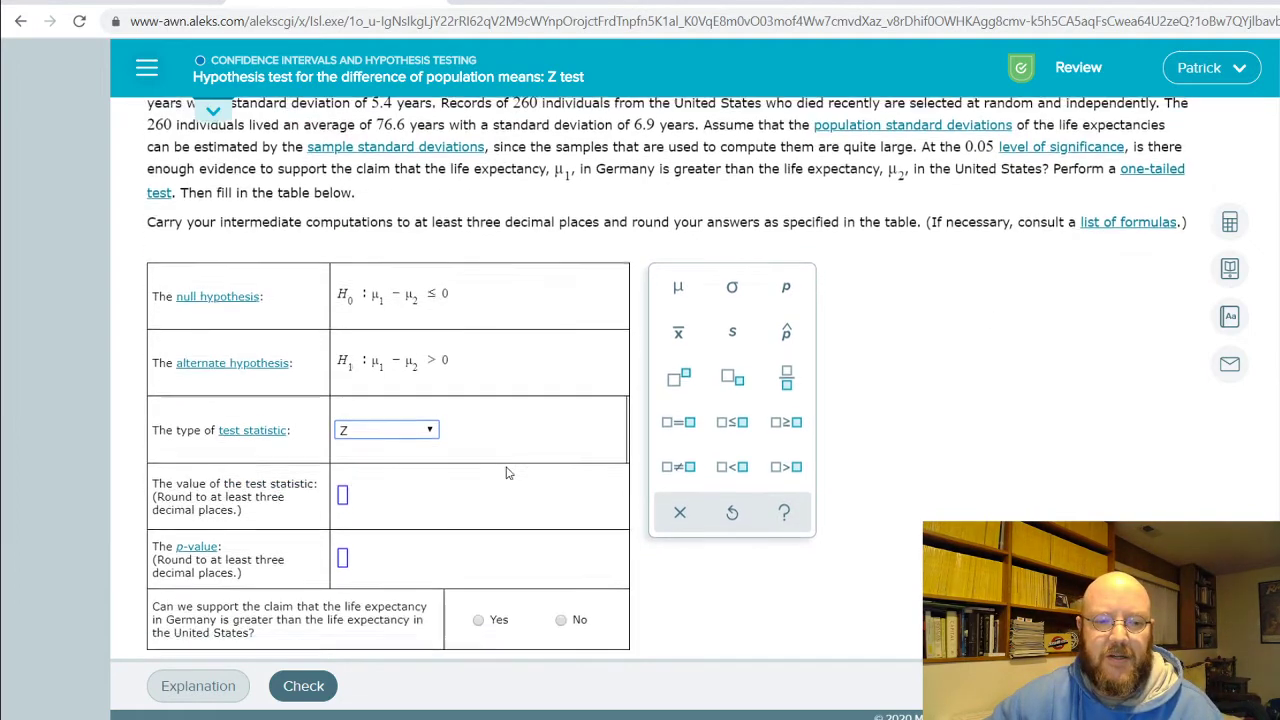
pyautogui.click(395, 471)
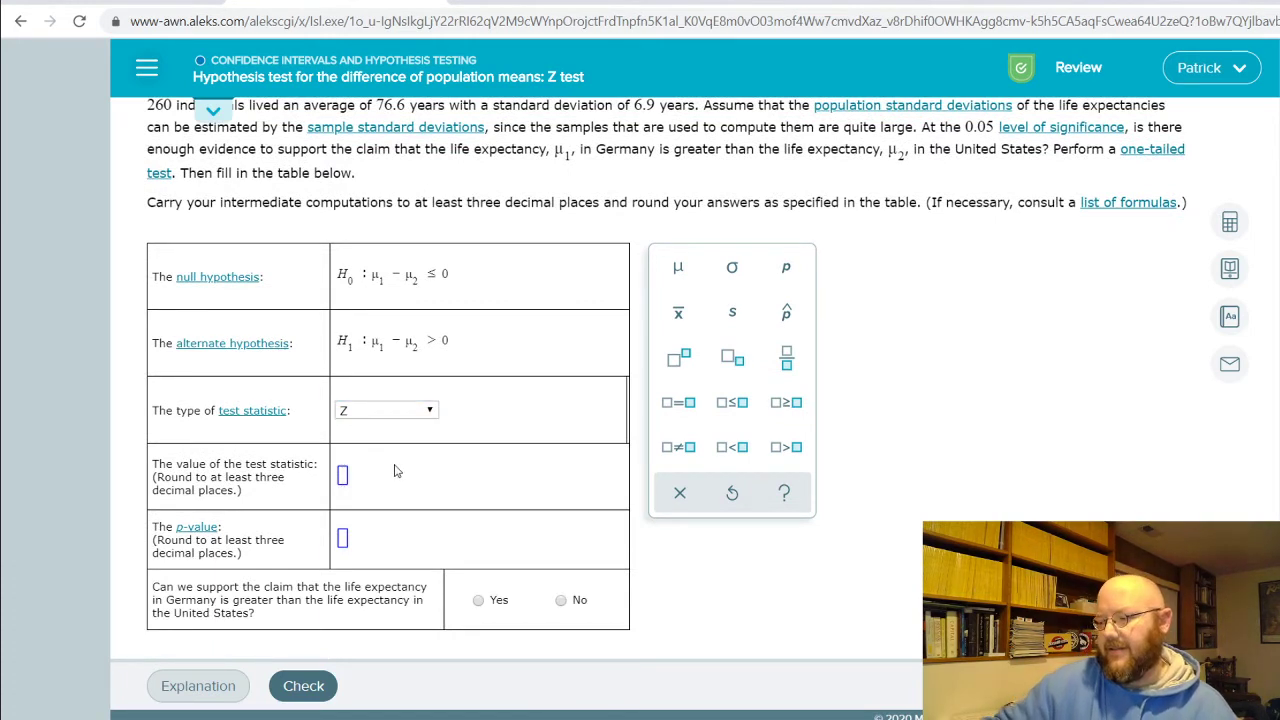
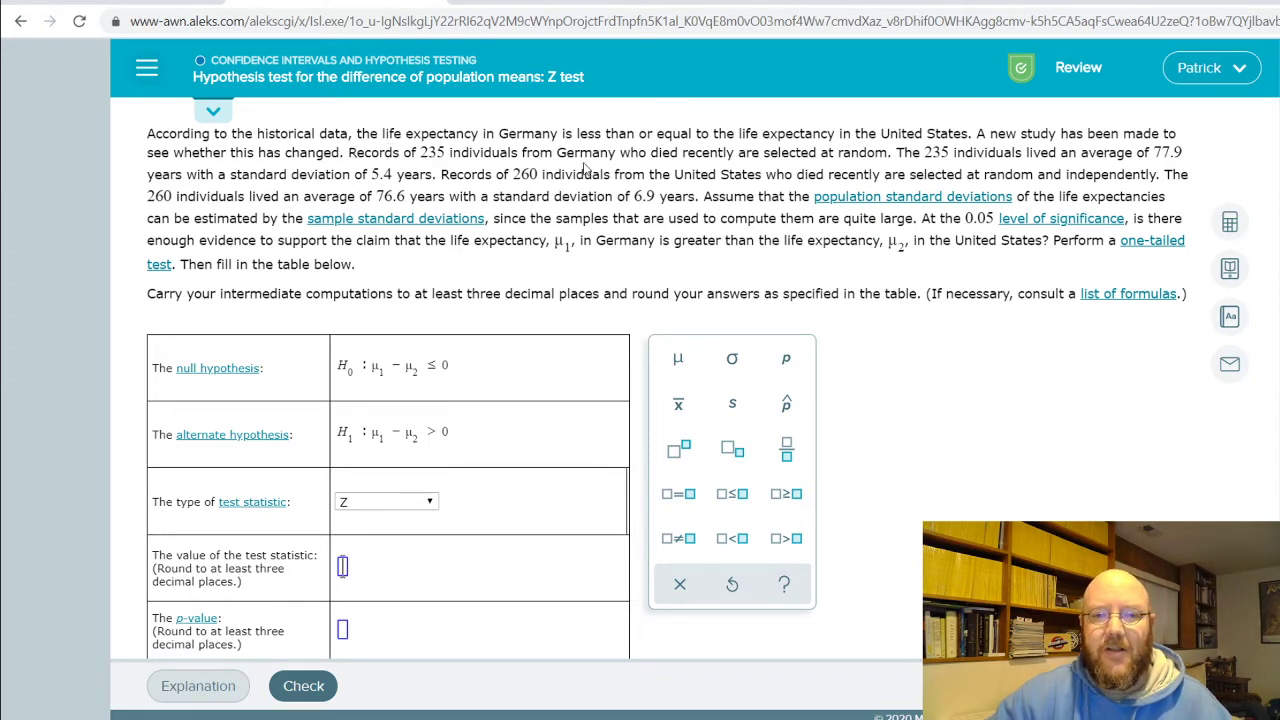
# Review the German sample's data in the problem and open the calculator, placing it beside the answer table
pyautogui.moveTo(567, 152); pyautogui.dragTo(664, 152)
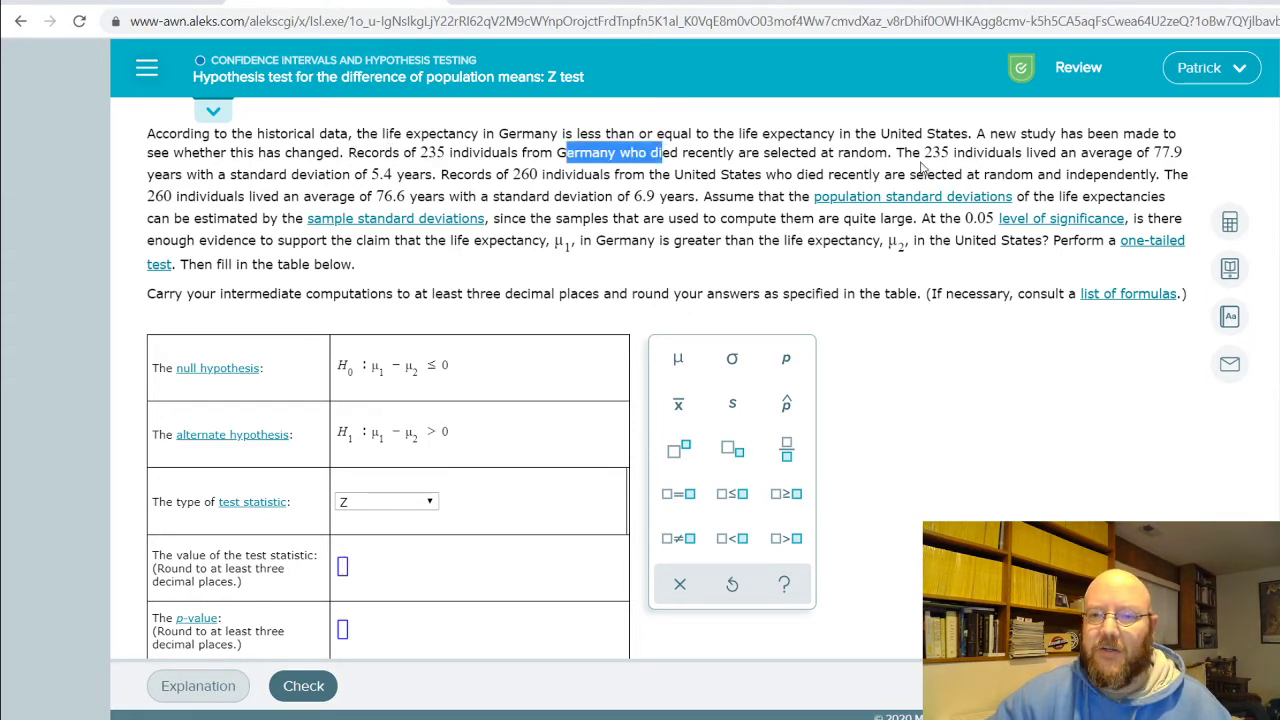
pyautogui.click(1195, 156)
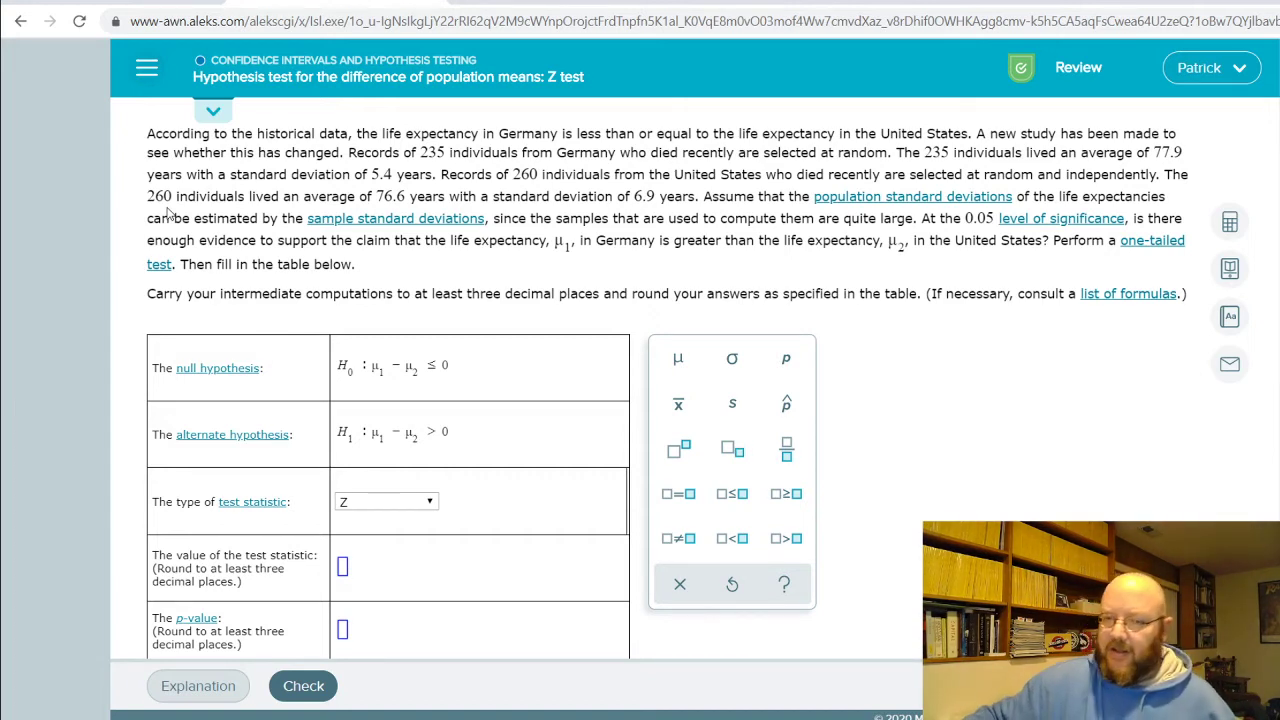
pyautogui.click(1229, 221)
pyautogui.scroll(-2, 1060, 300)
pyautogui.moveTo(1055, 214); pyautogui.dragTo(983, 171)
pyautogui.scroll(1, 1104, 256)
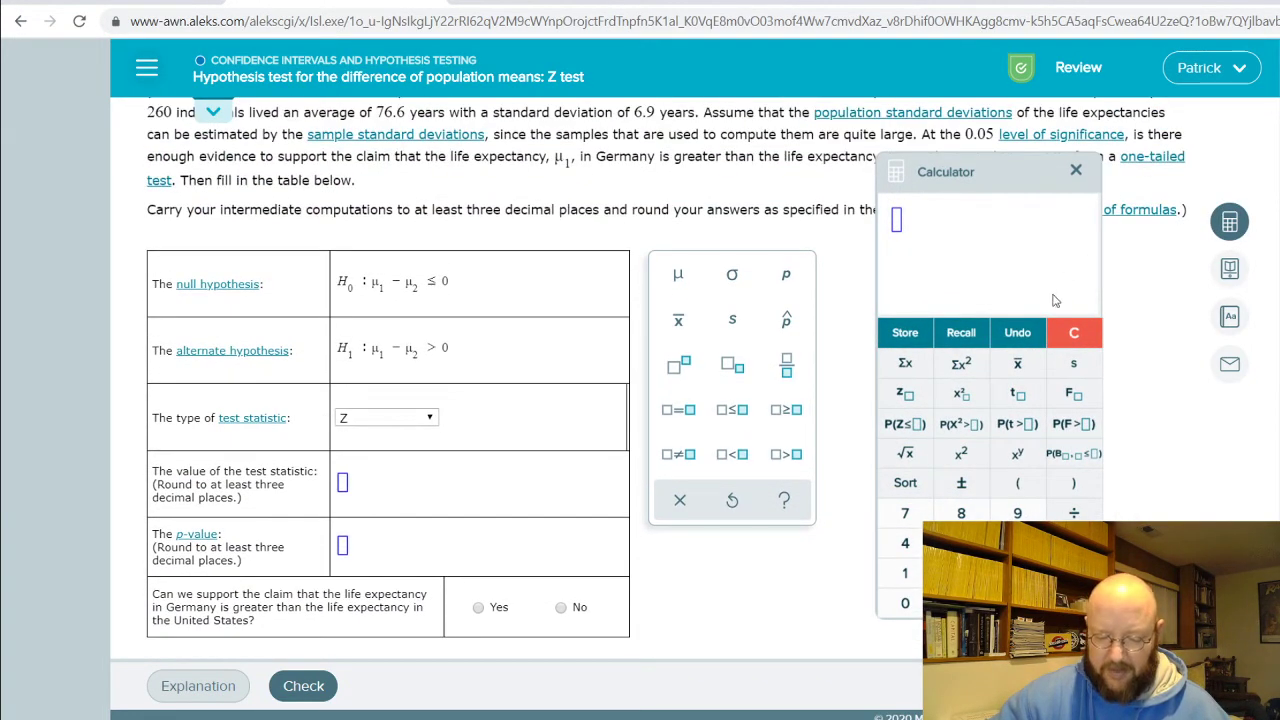
# Enter the difference of the sample means, (77.9 − 76.6), in the calculator
pyautogui.click(900, 226)
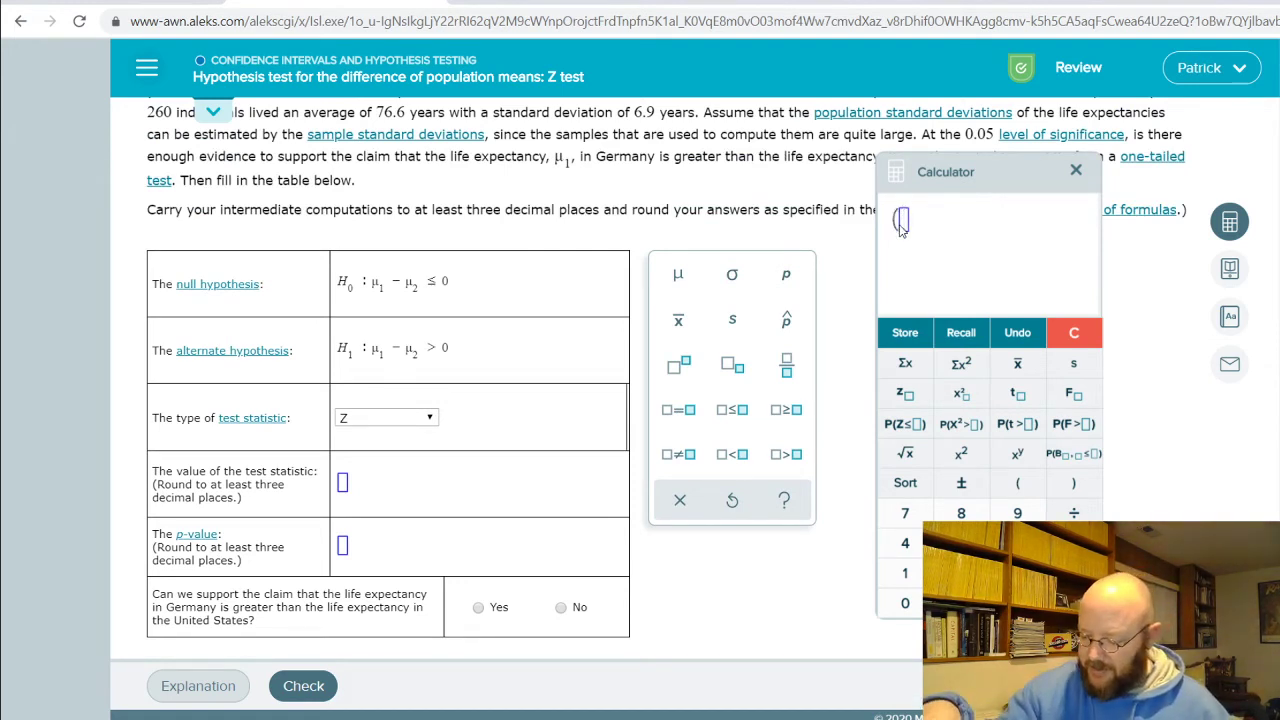
pyautogui.write('(77')
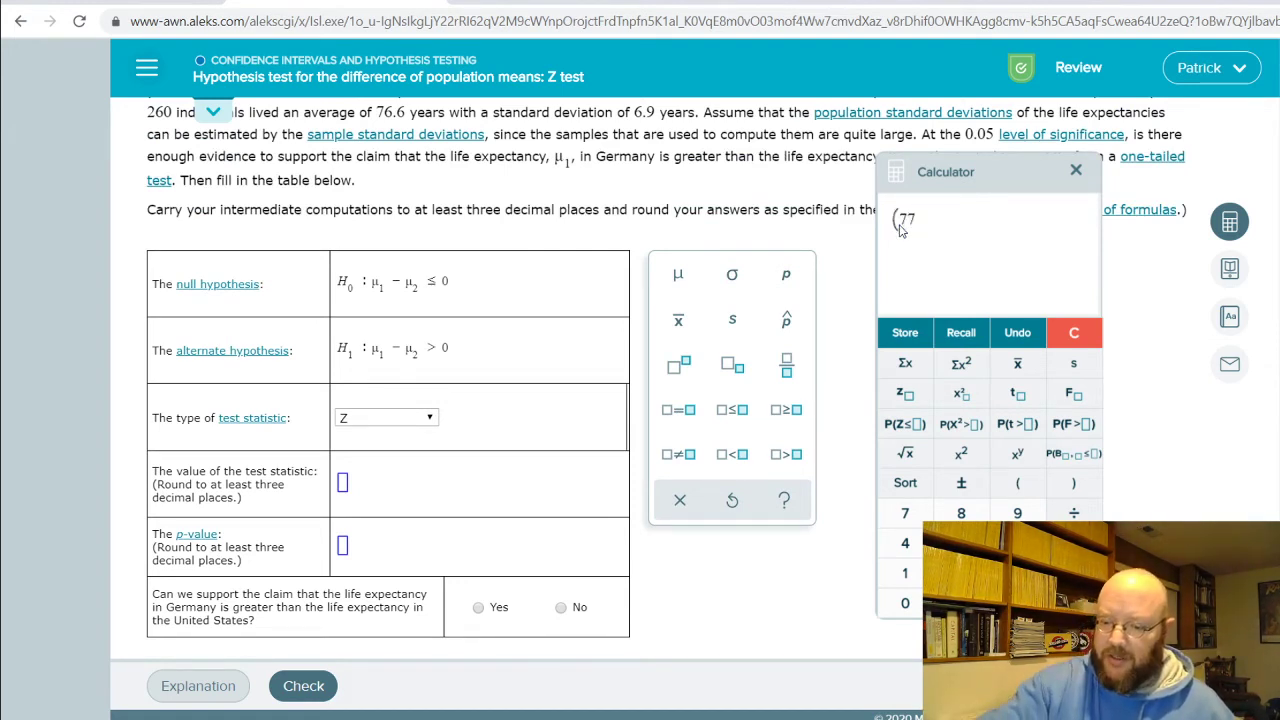
pyautogui.write('.9-')
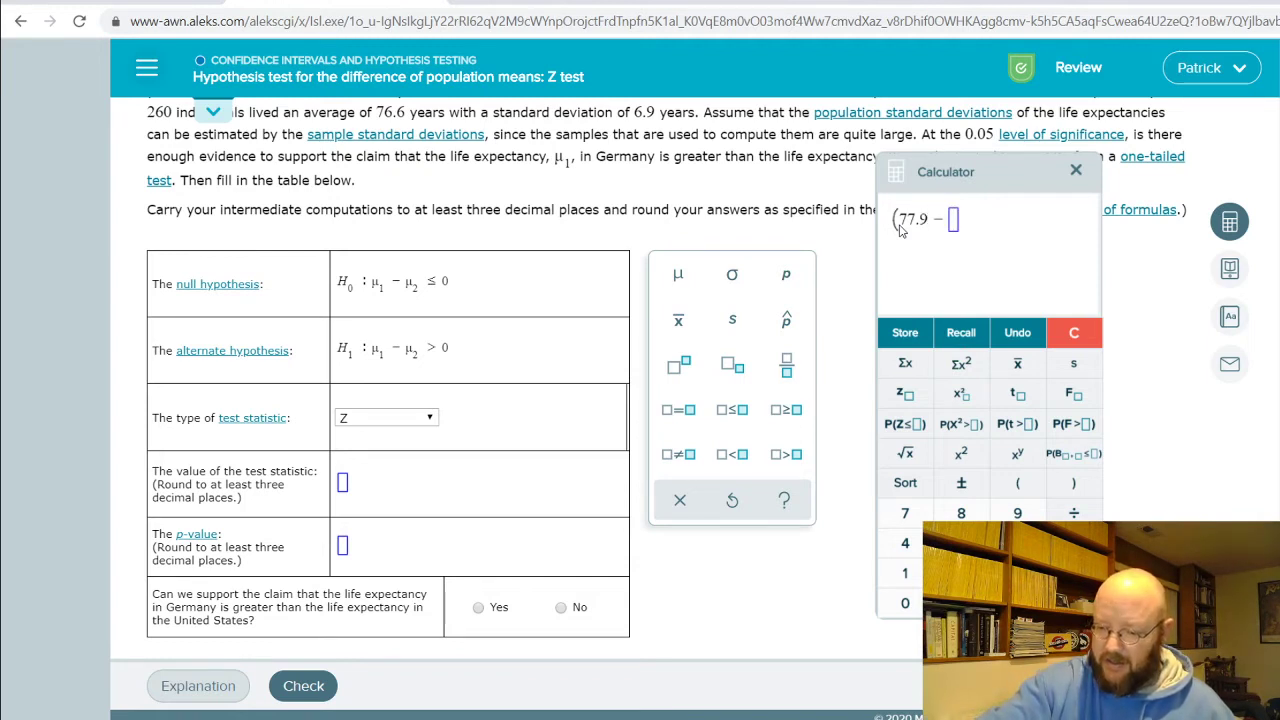
pyautogui.write('76.6')
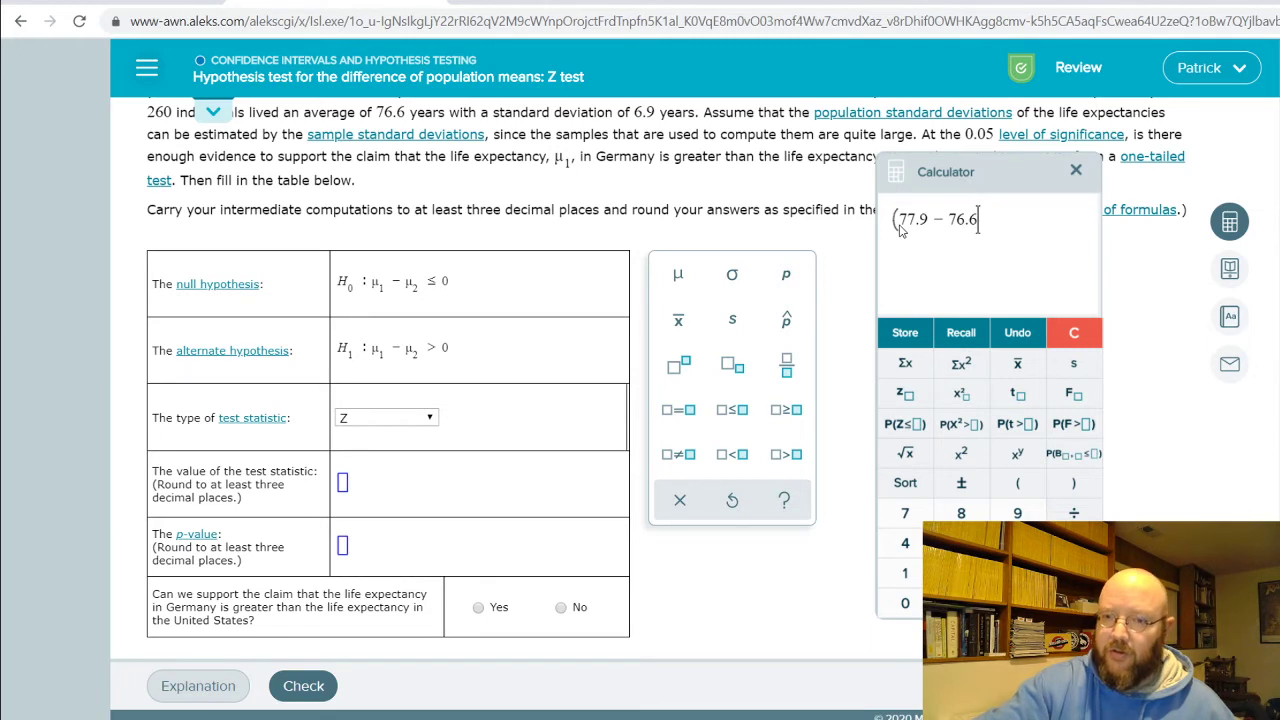
pyautogui.write(')')
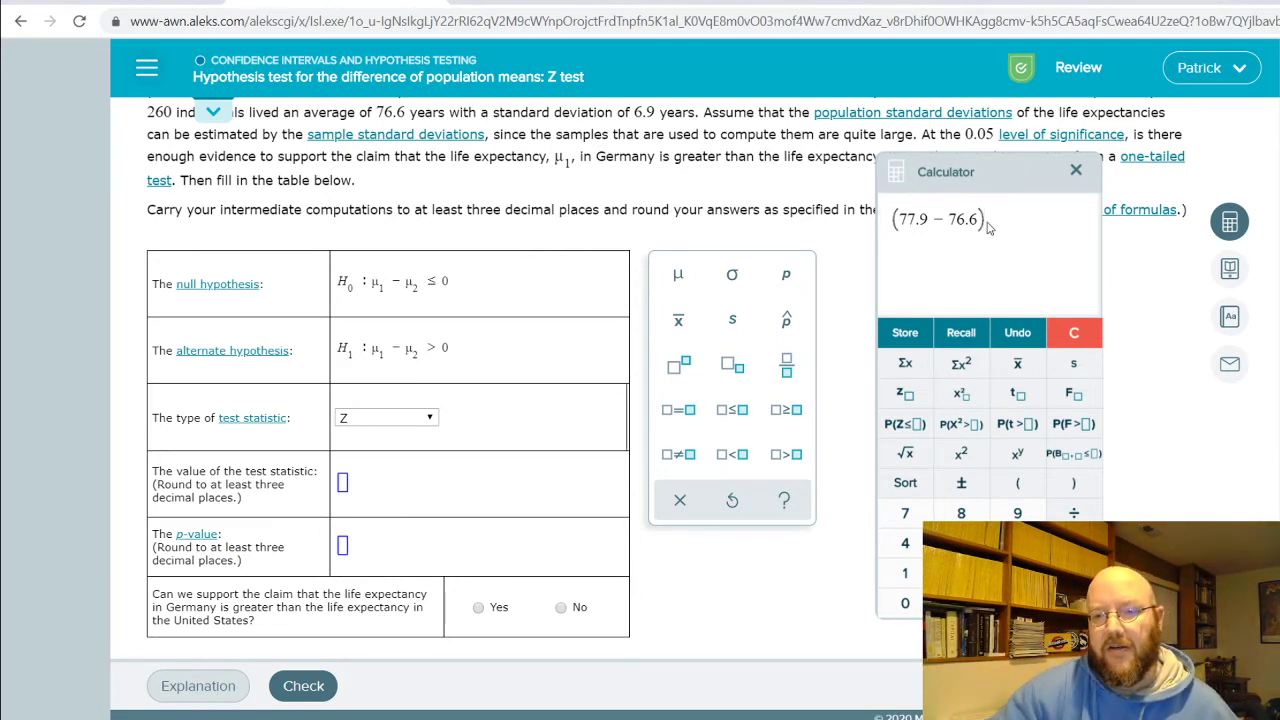
# Divide the difference by a square root and enter the first sample's variance term (5.4)² / 235 under the root
pyautogui.write('/')
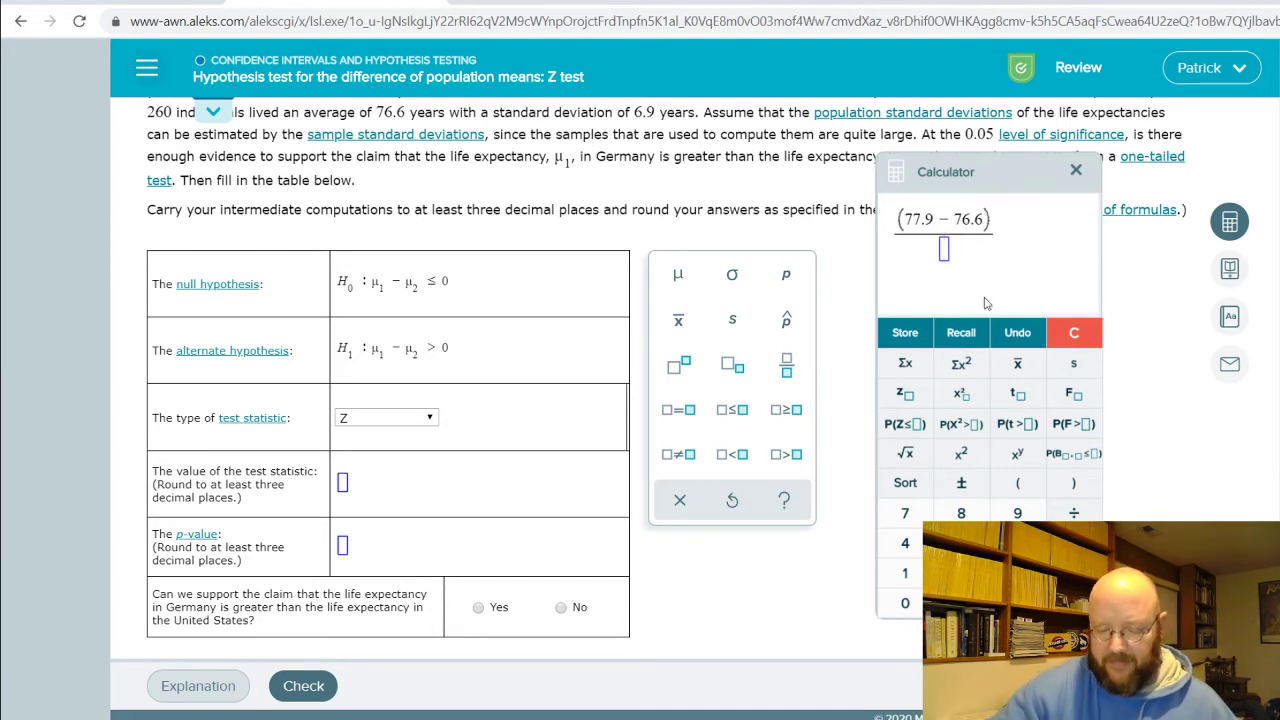
pyautogui.click(905, 453)
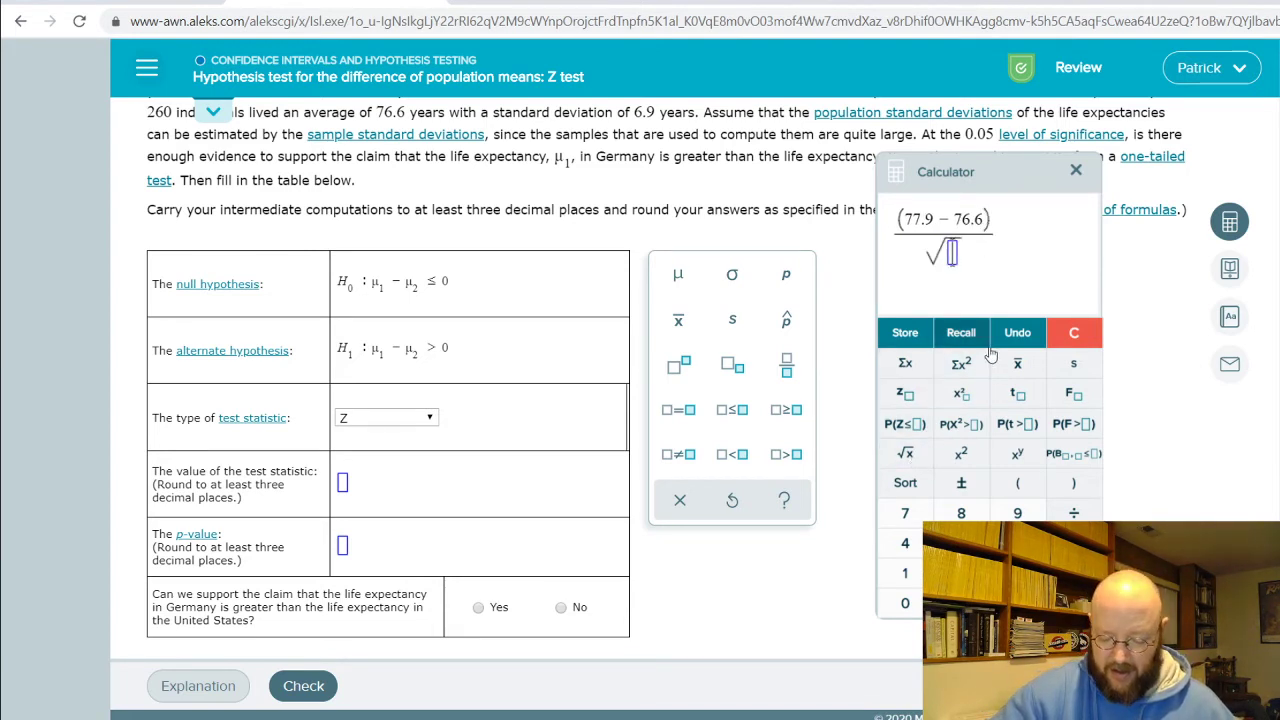
pyautogui.scroll(1, 801, 323)
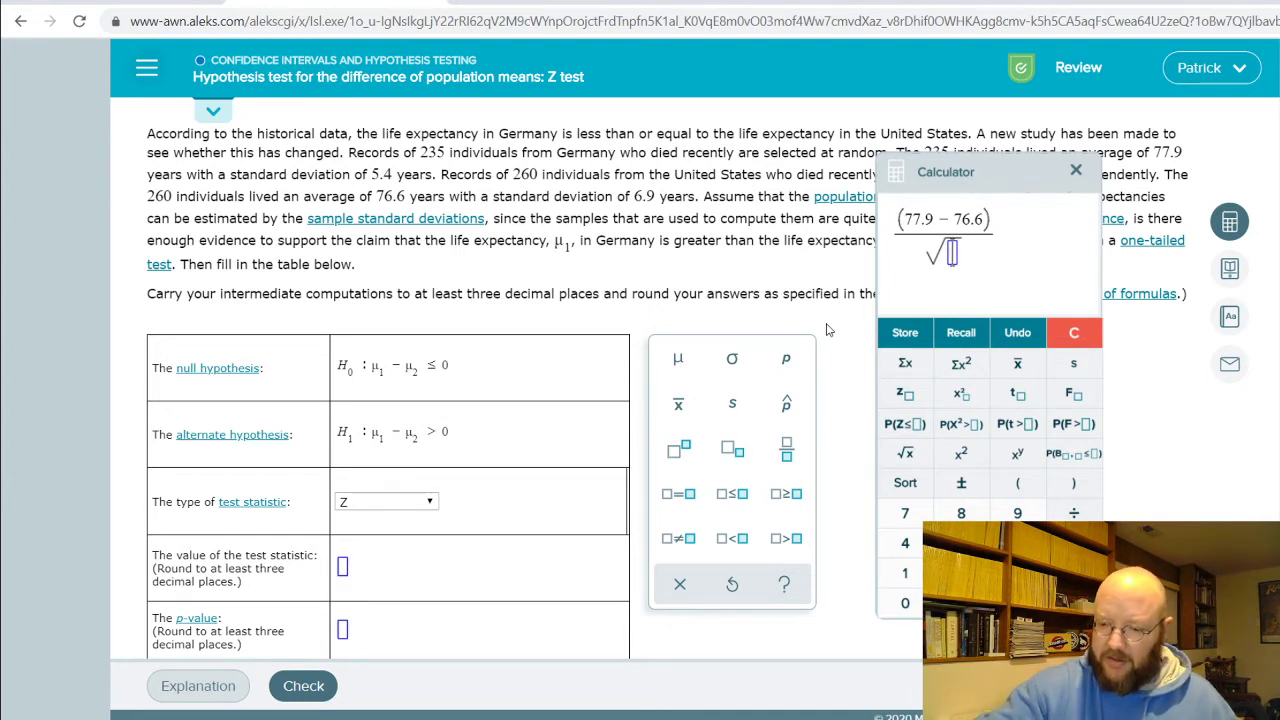
pyautogui.write('5.4')
pyautogui.press('BackSpace')
pyautogui.press('BackSpace')
pyautogui.press('BackSpace')
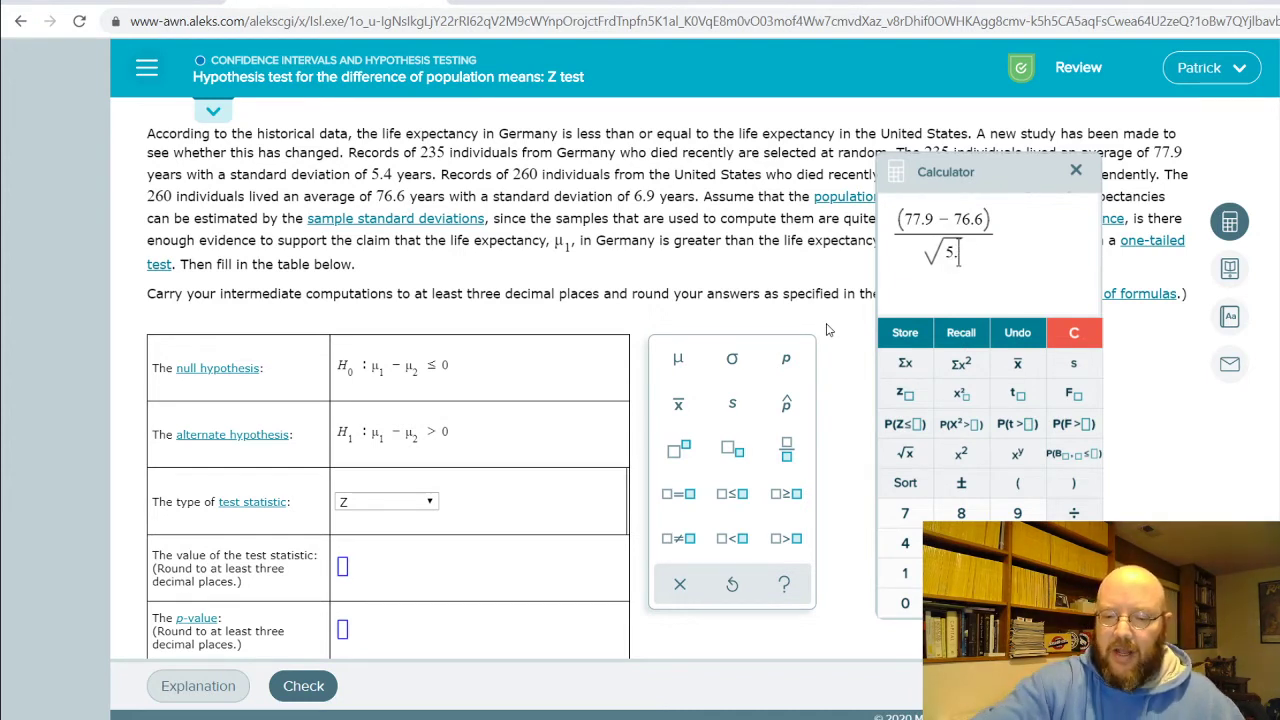
pyautogui.write('(5.4')
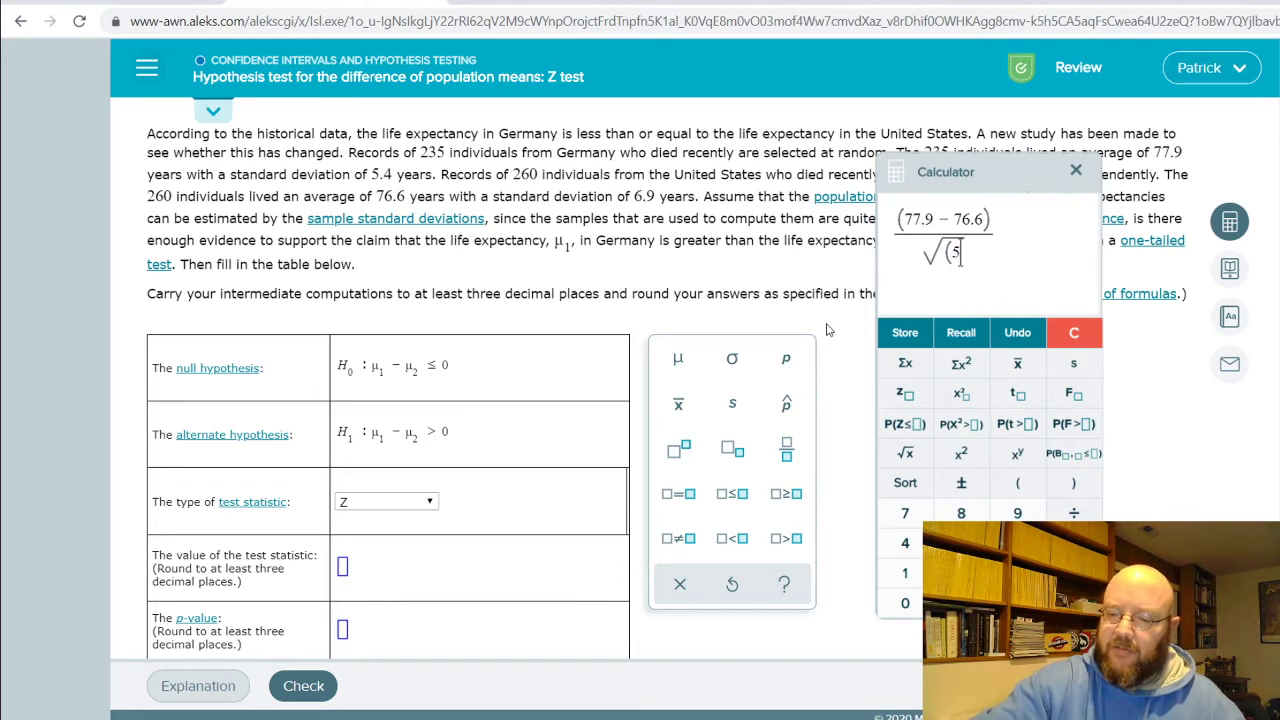
pyautogui.write(')')
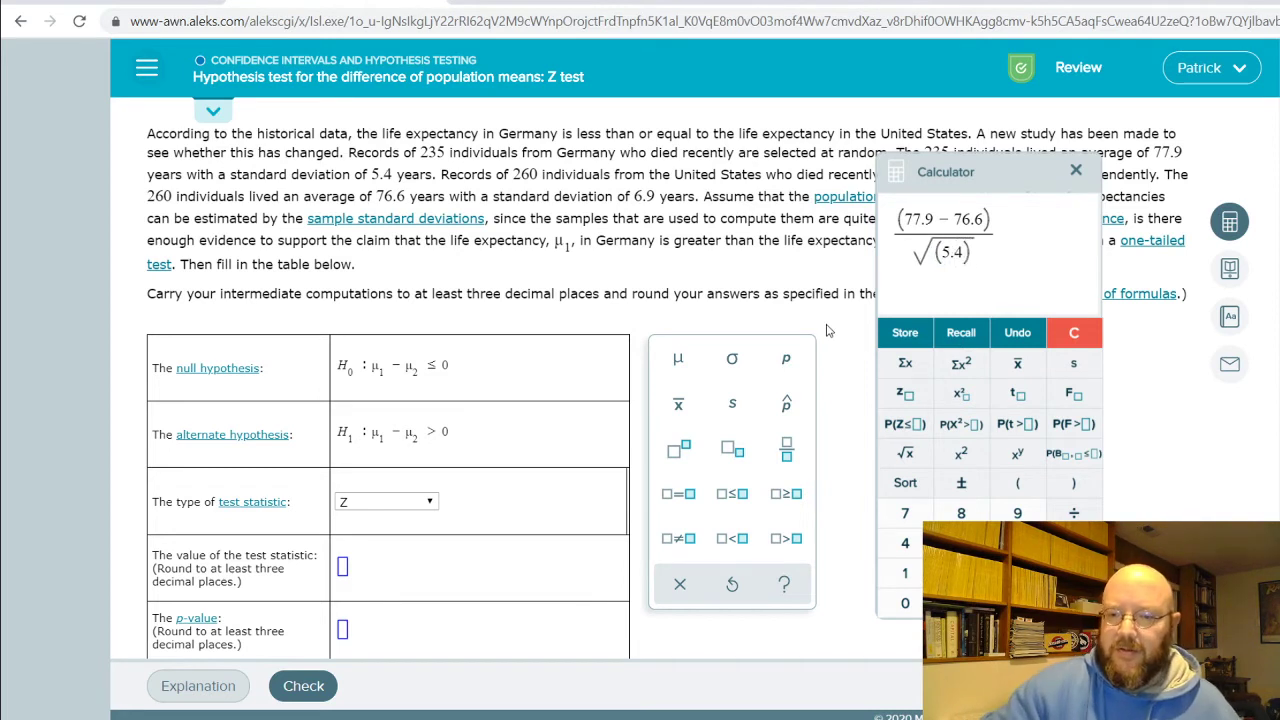
pyautogui.click(966, 456)
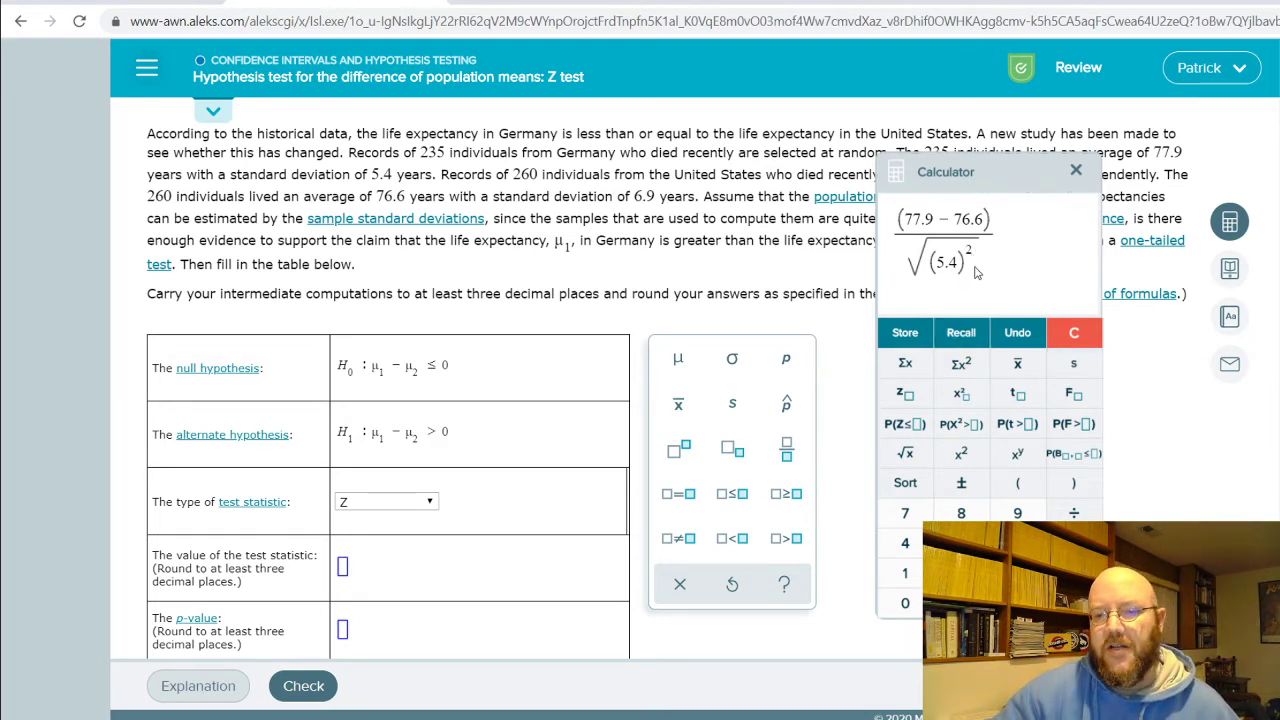
pyautogui.write('/')
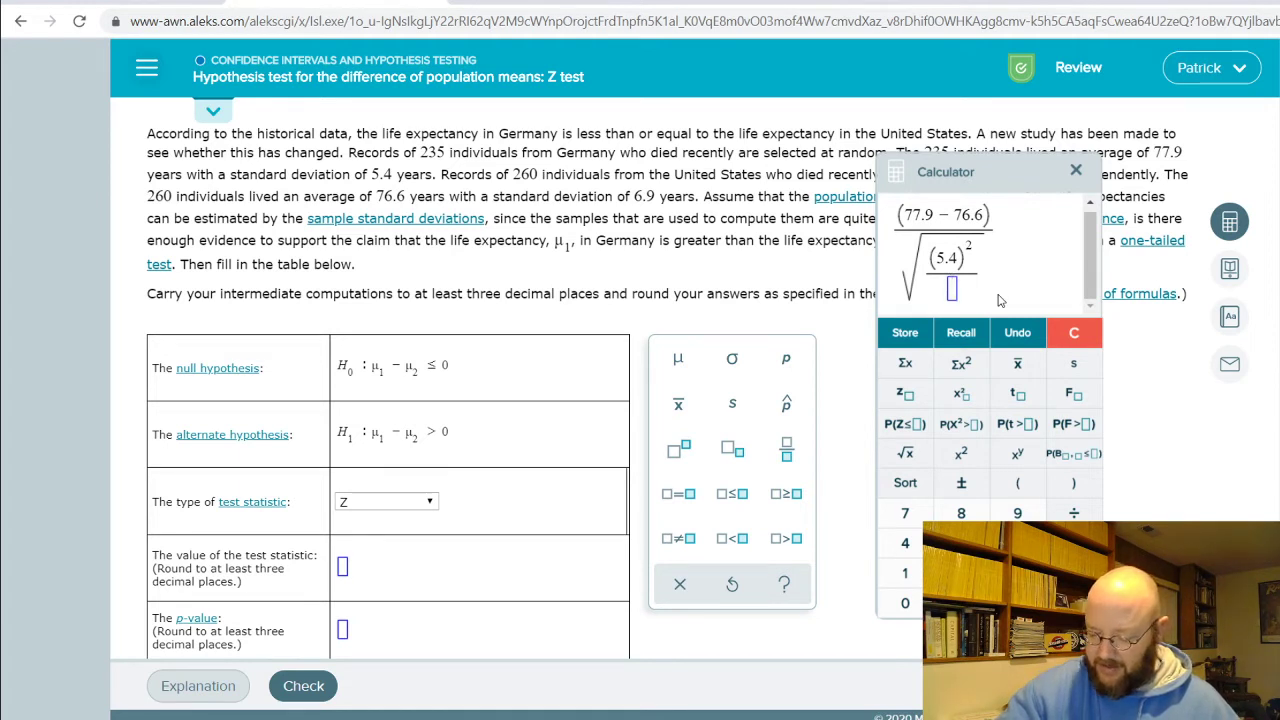
pyautogui.write('235 ')
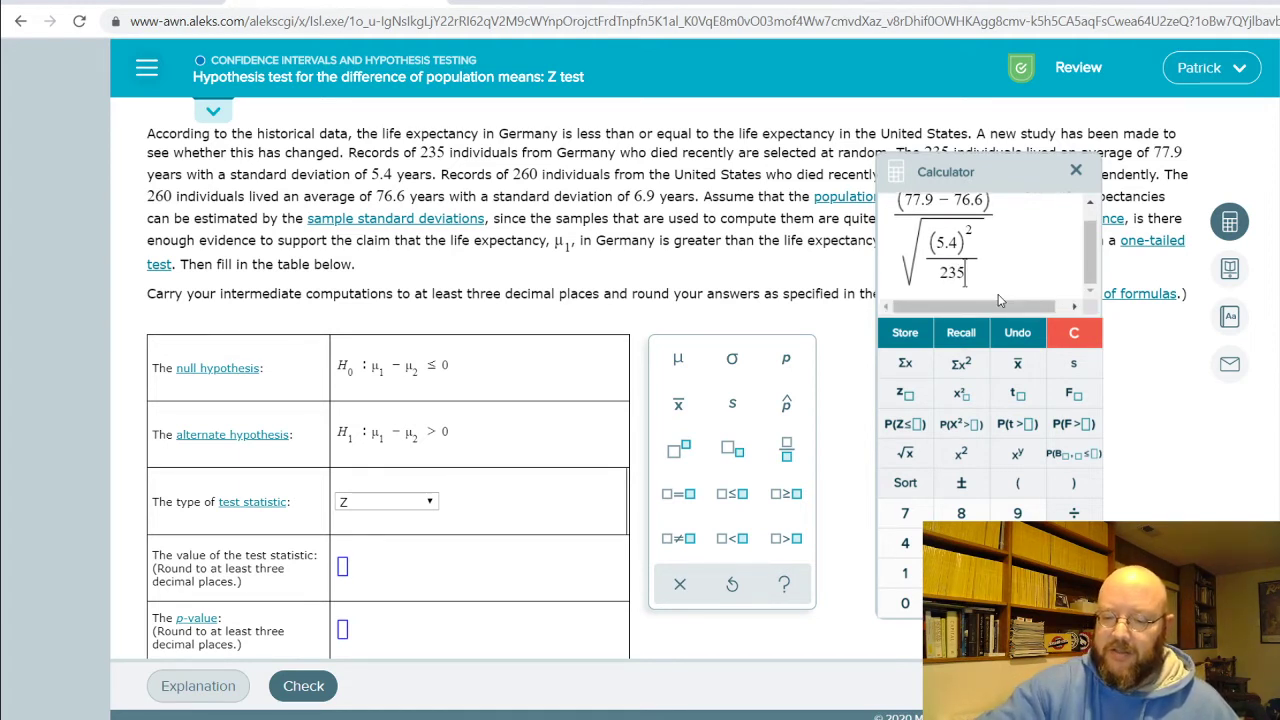
# Add the second sample's variance term (6.9)² / 260 under the square root in the calculator
pyautogui.write('+ ')
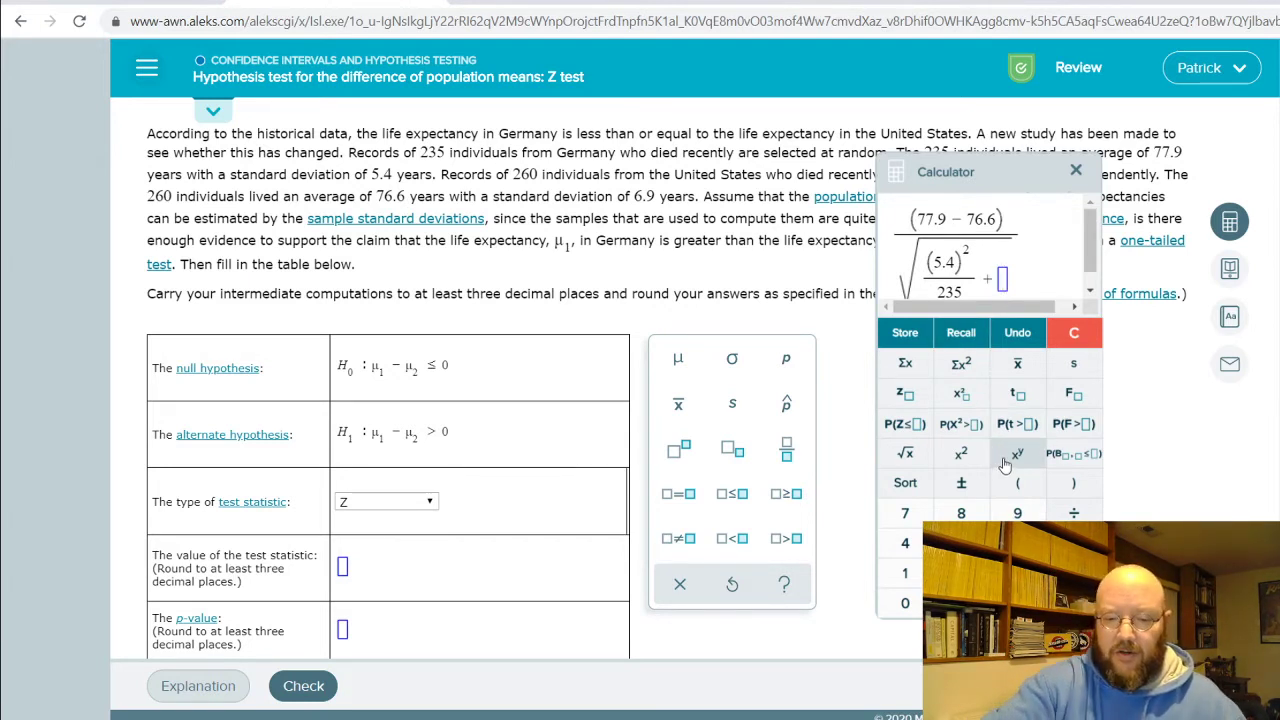
pyautogui.write('(')
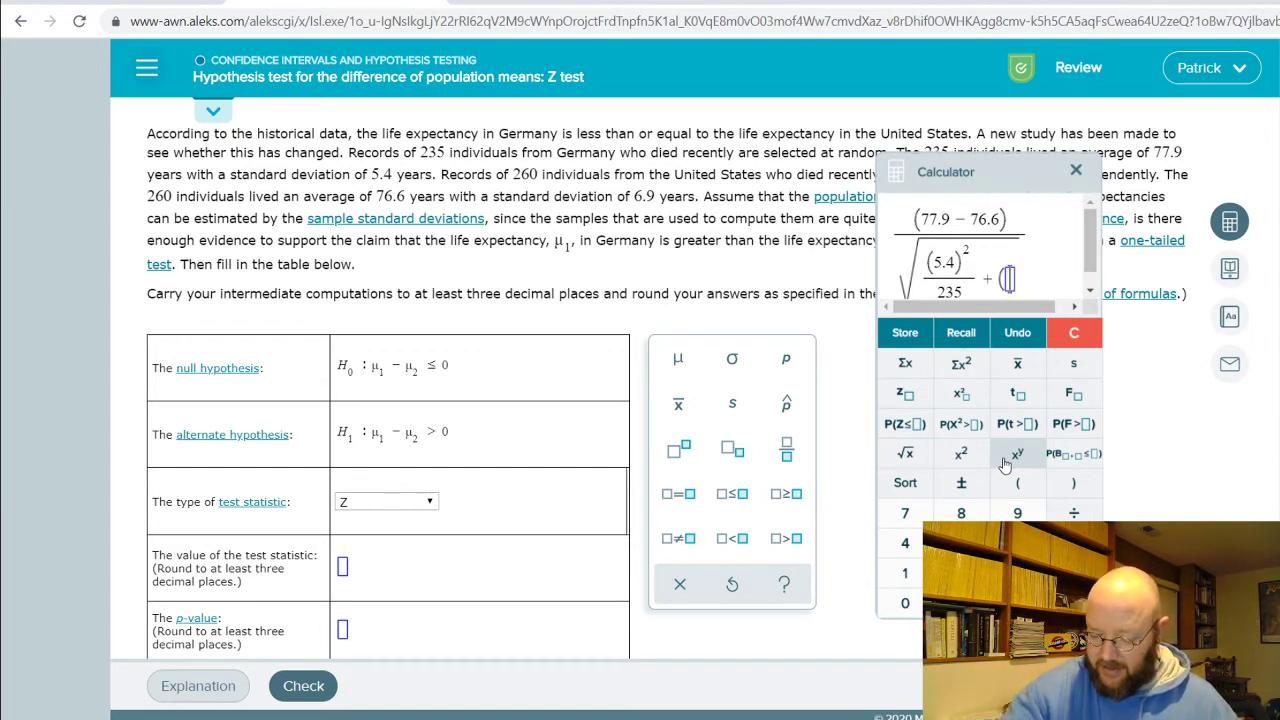
pyautogui.write('6.9')
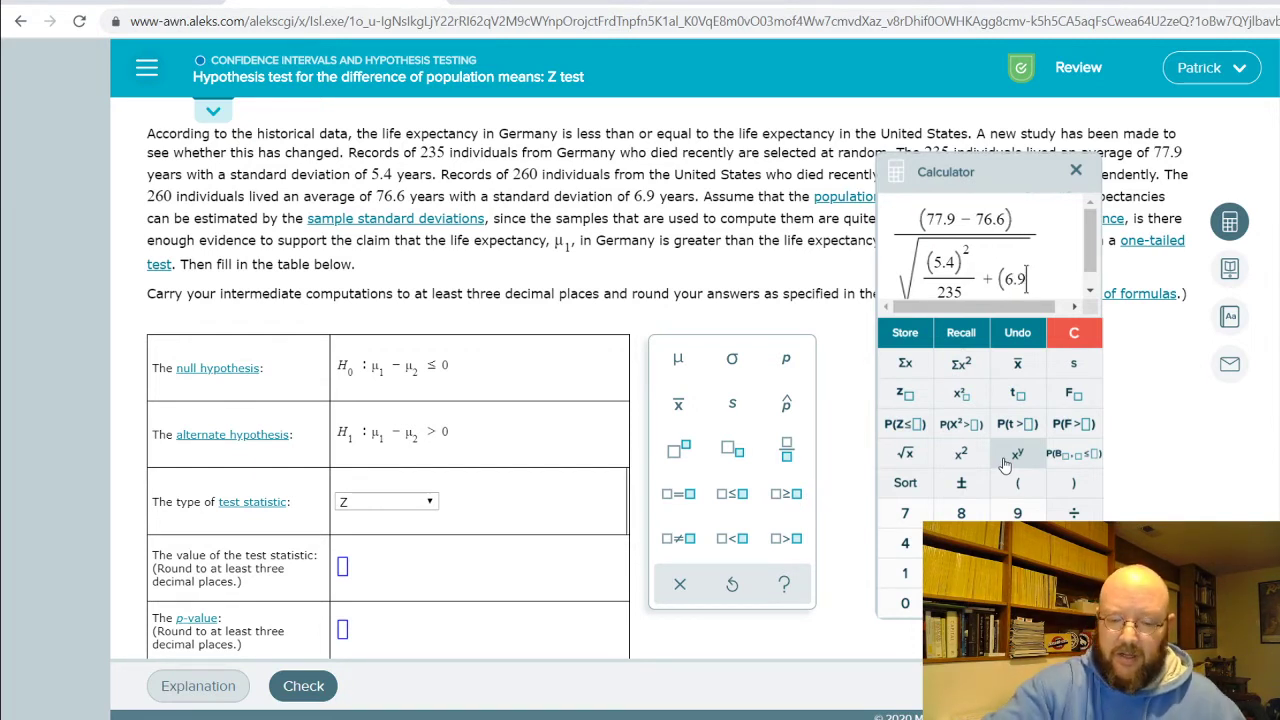
pyautogui.write(')')
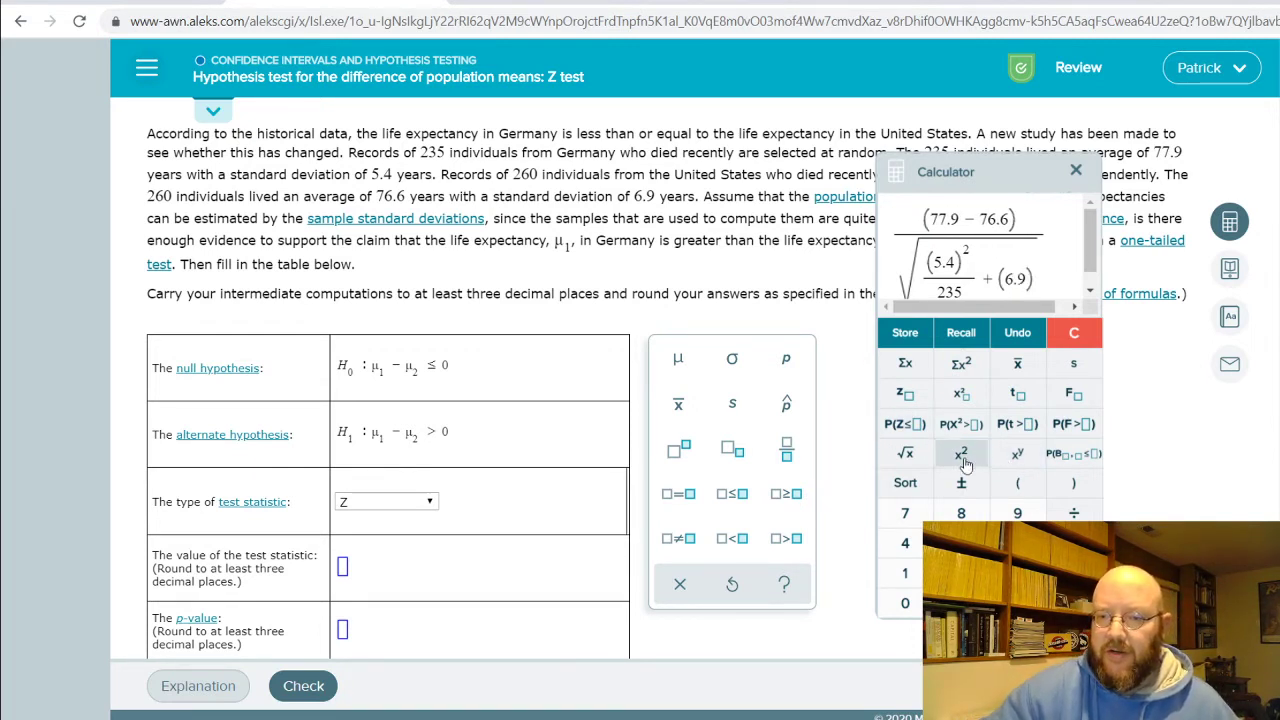
pyautogui.click(964, 460)
pyautogui.write('/')
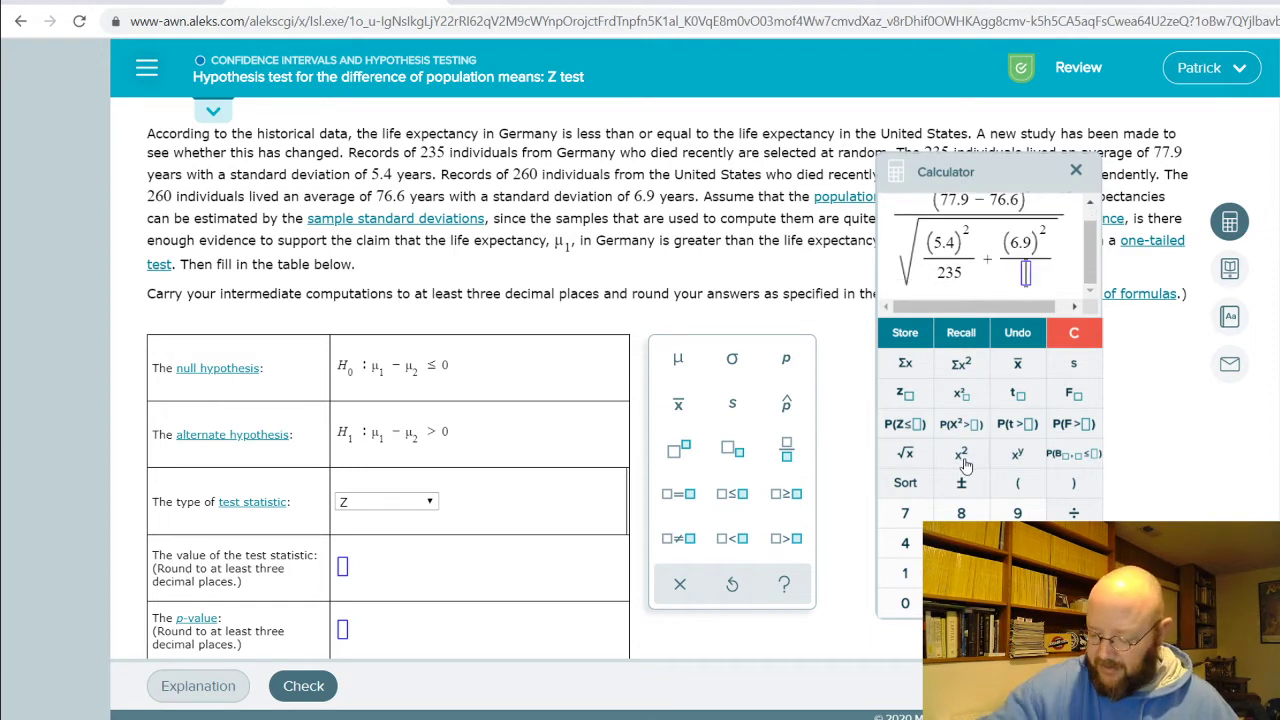
pyautogui.write('260')
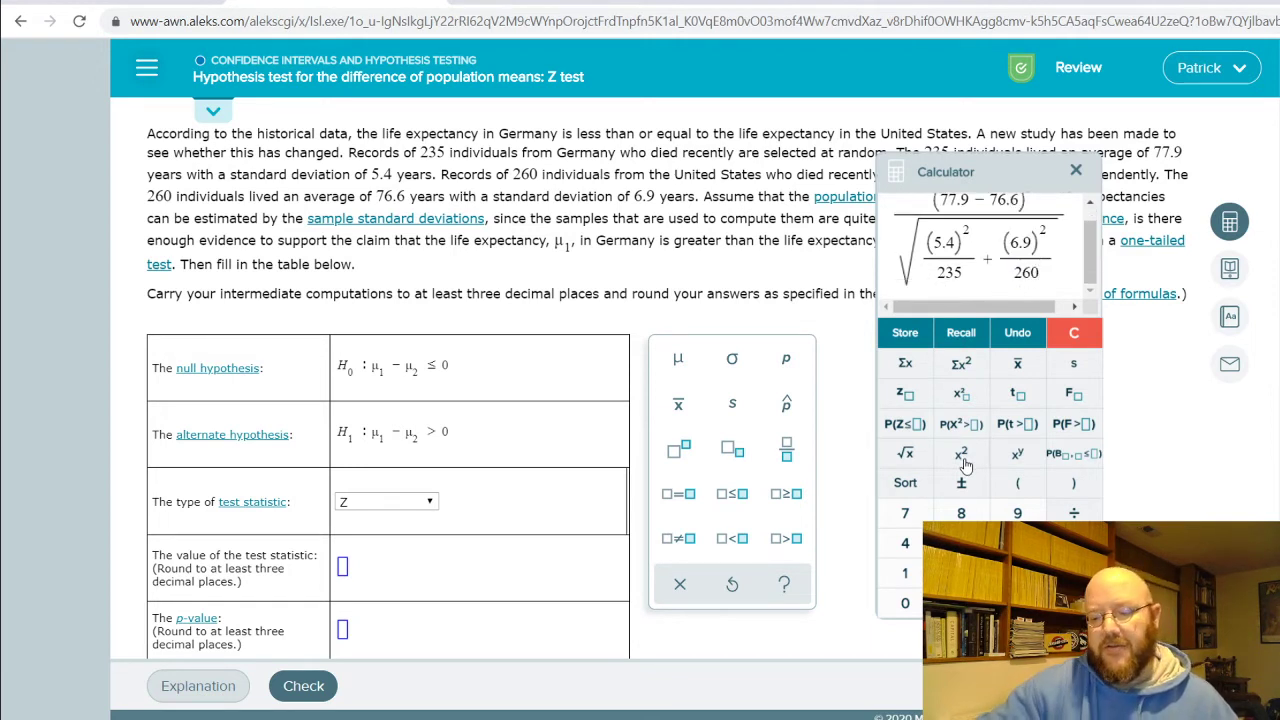
# Evaluate the test statistic expression and enter 2.345 as the value of the test statistic in the answer table
pyautogui.press('Right')
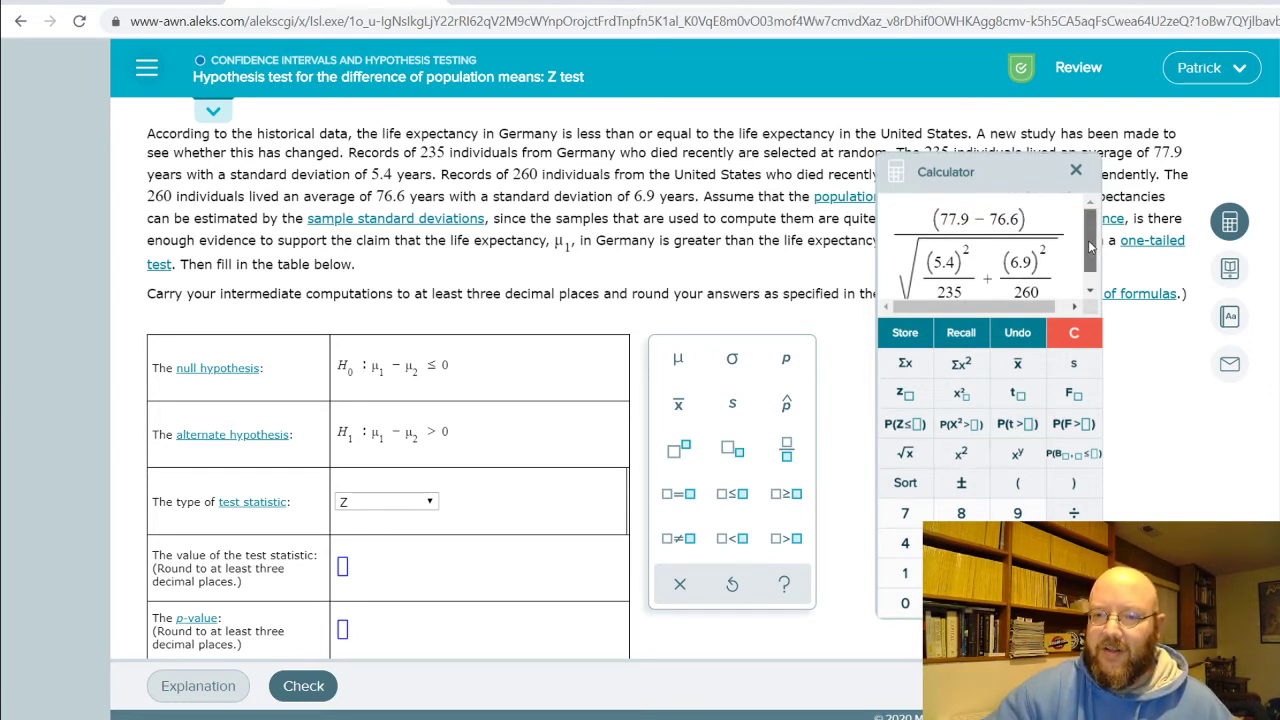
pyautogui.scroll(-1, 1085, 248)
pyautogui.press('Return')
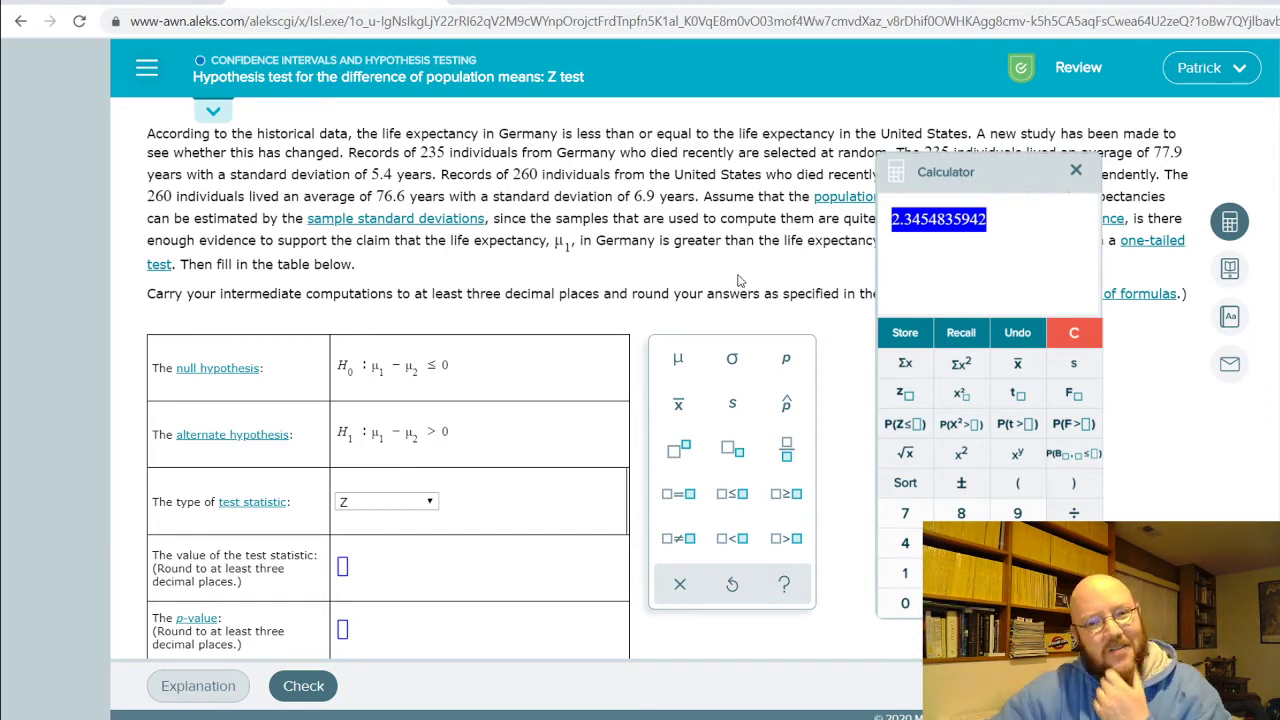
pyautogui.scroll(-2, 504, 380)
pyautogui.click(371, 394)
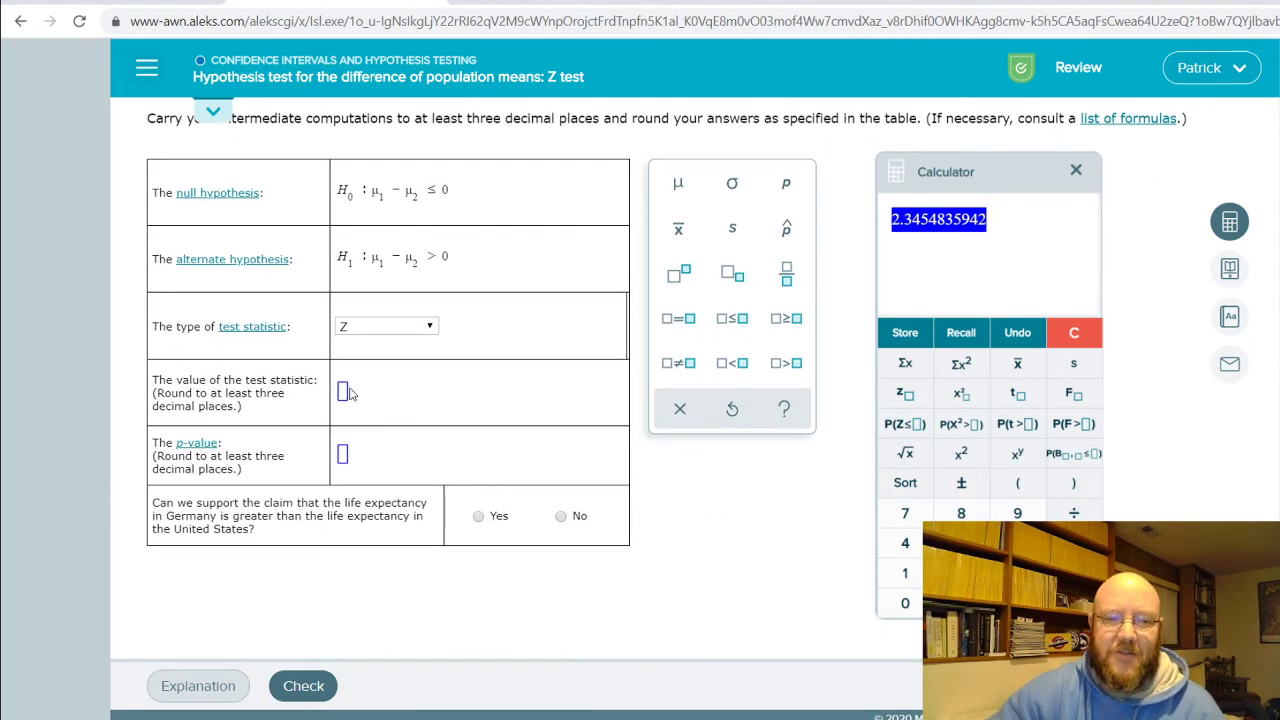
pyautogui.write('2.345')
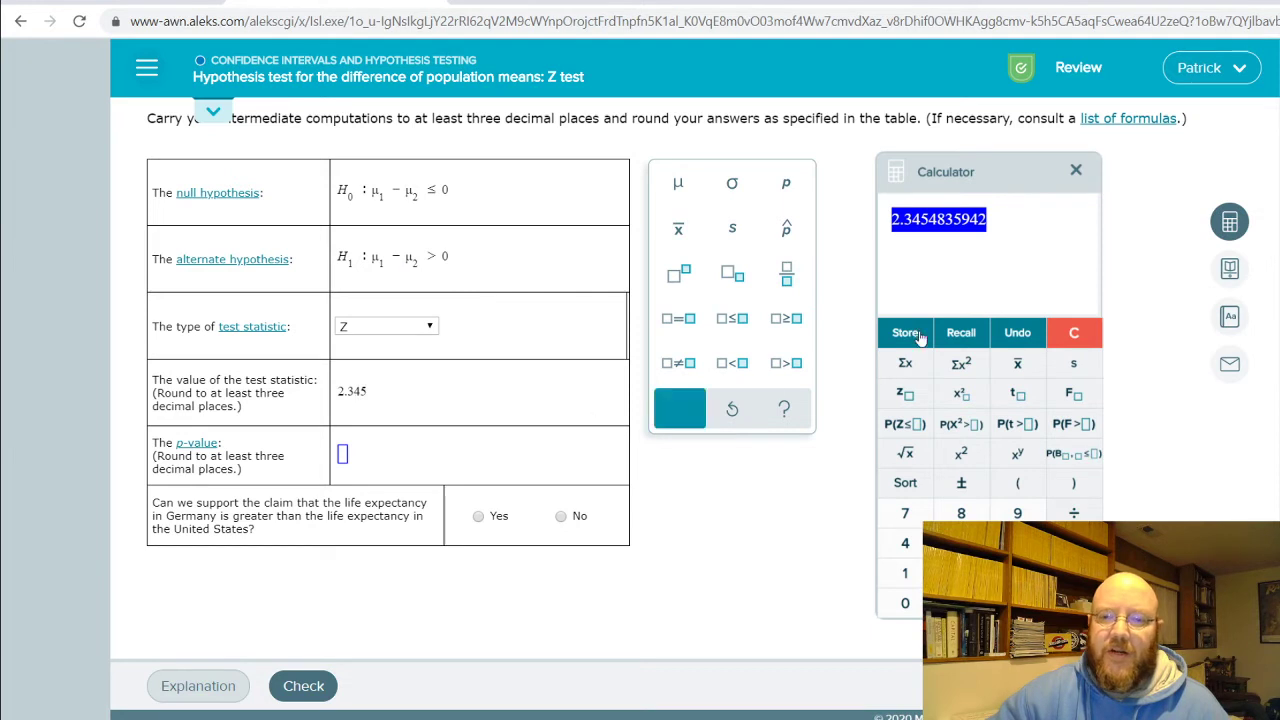
# Calculate the p-value as 1 − P(Z ≤ 2.3454835942) and enter 0.010 as the p-value in the answer table
pyautogui.click(905, 424)
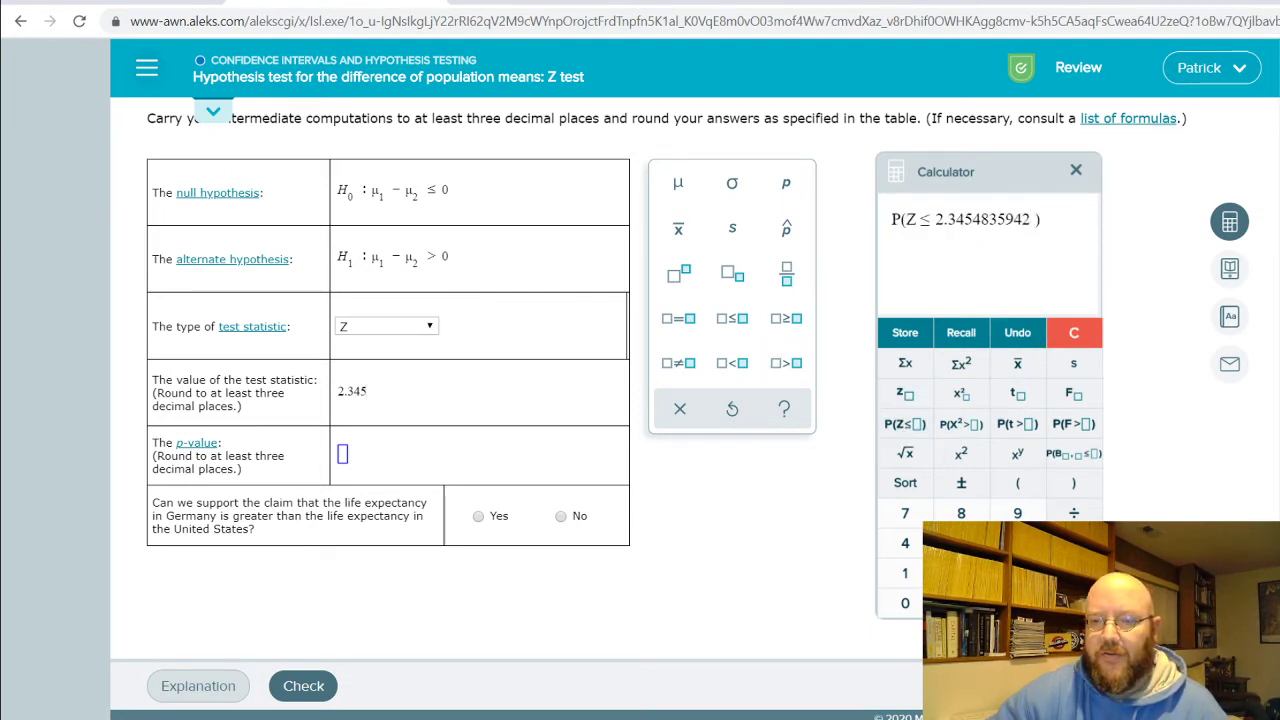
pyautogui.press('Return')
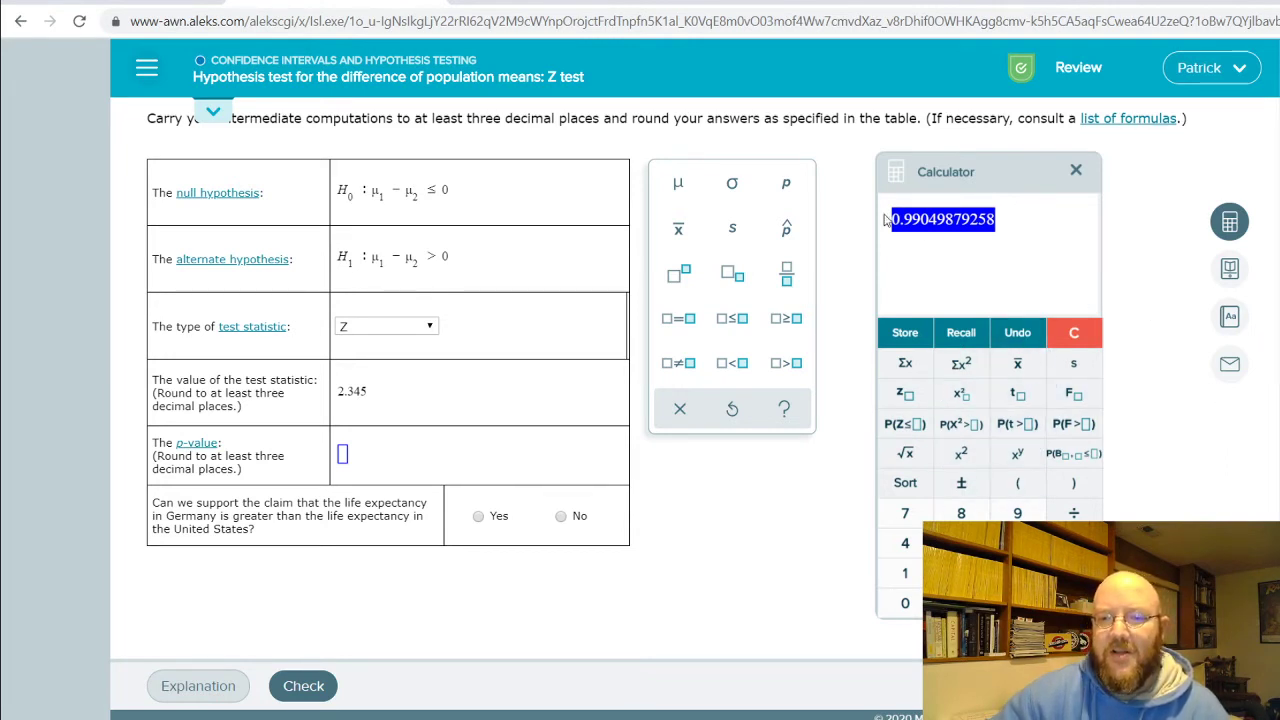
pyautogui.click(1016, 332)
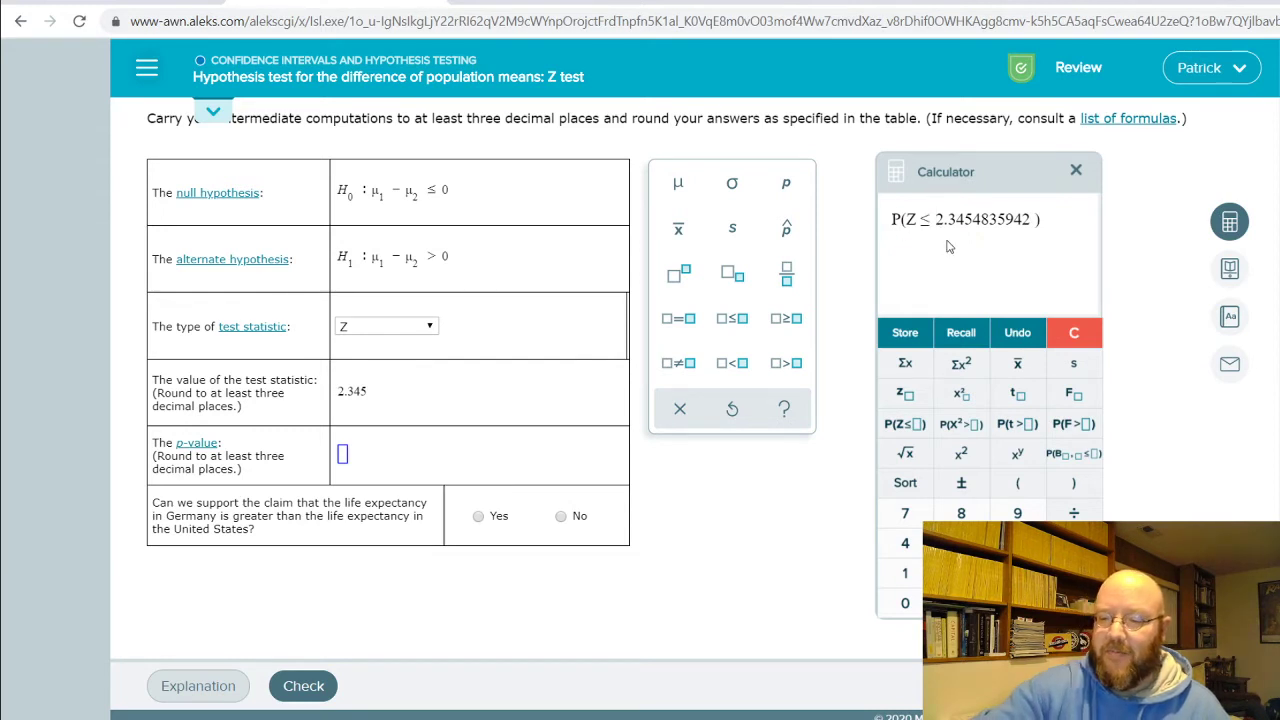
pyautogui.click(895, 219)
pyautogui.write('1-')
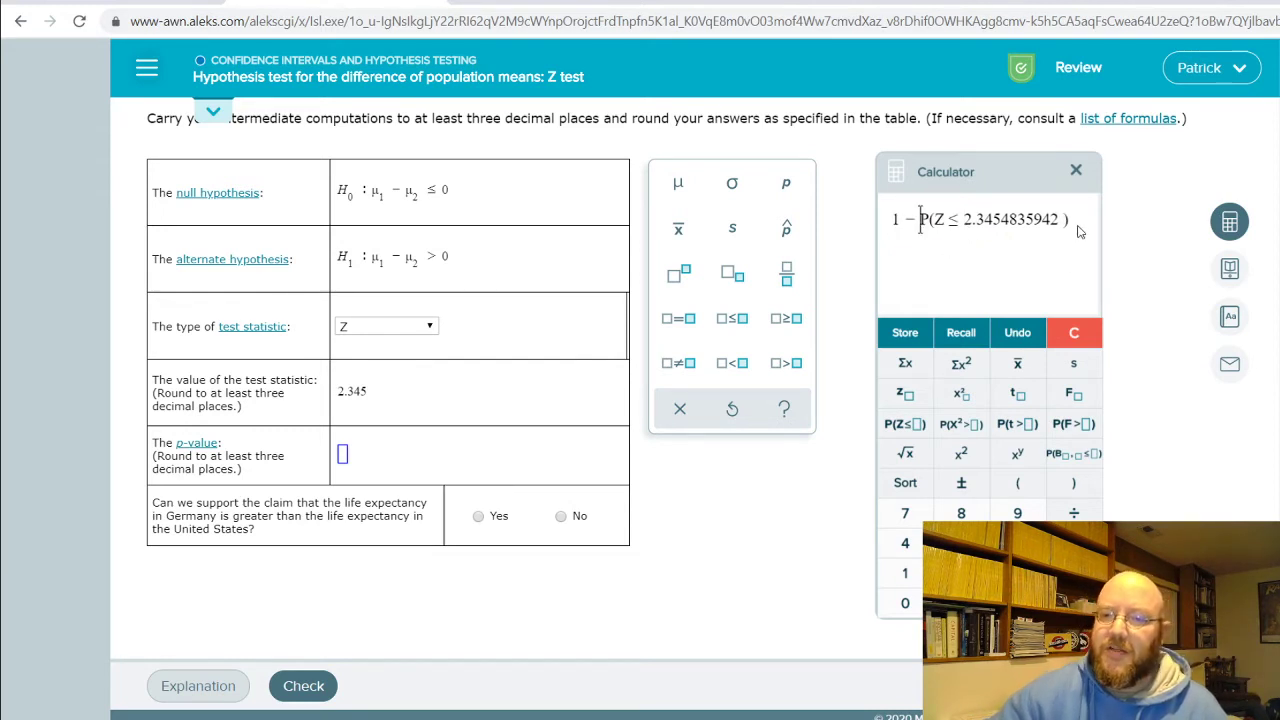
pyautogui.press('Return')
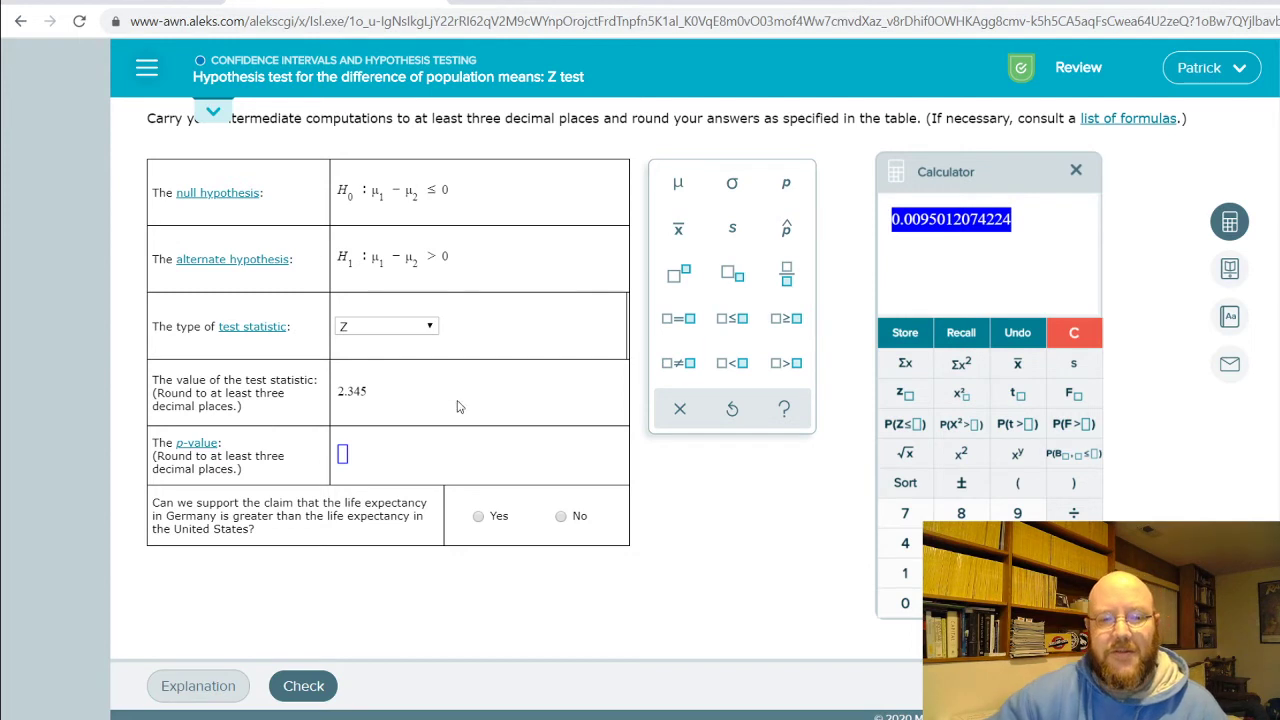
pyautogui.write('0.010')
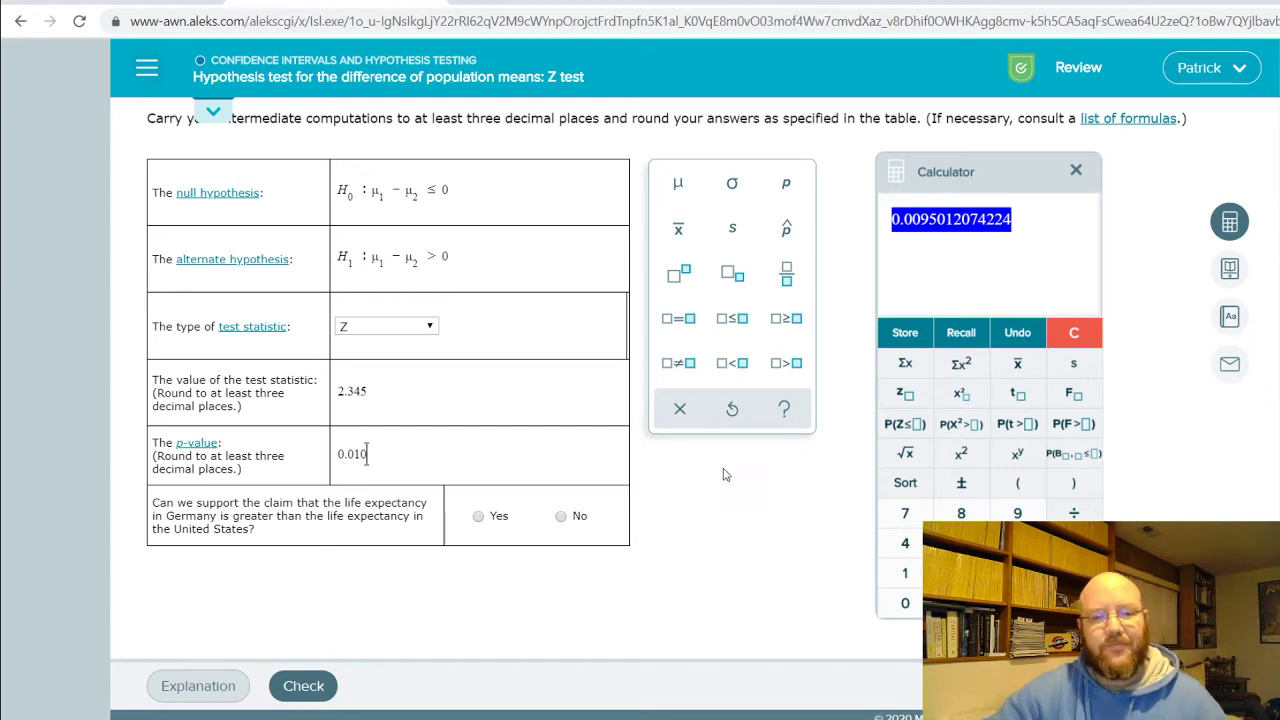
# Clear and close the calculator, and highlight the level of significance in the problem text
pyautogui.click(1085, 334)
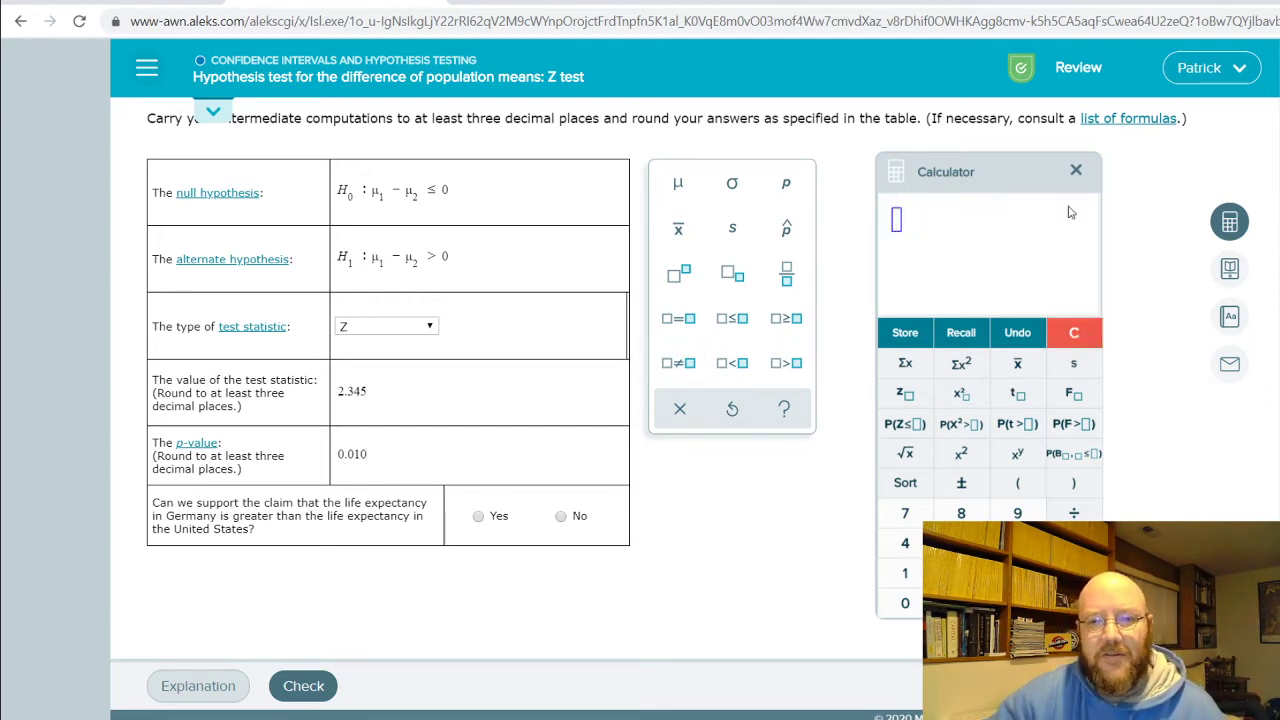
pyautogui.click(1075, 170)
pyautogui.scroll(3, 1037, 265)
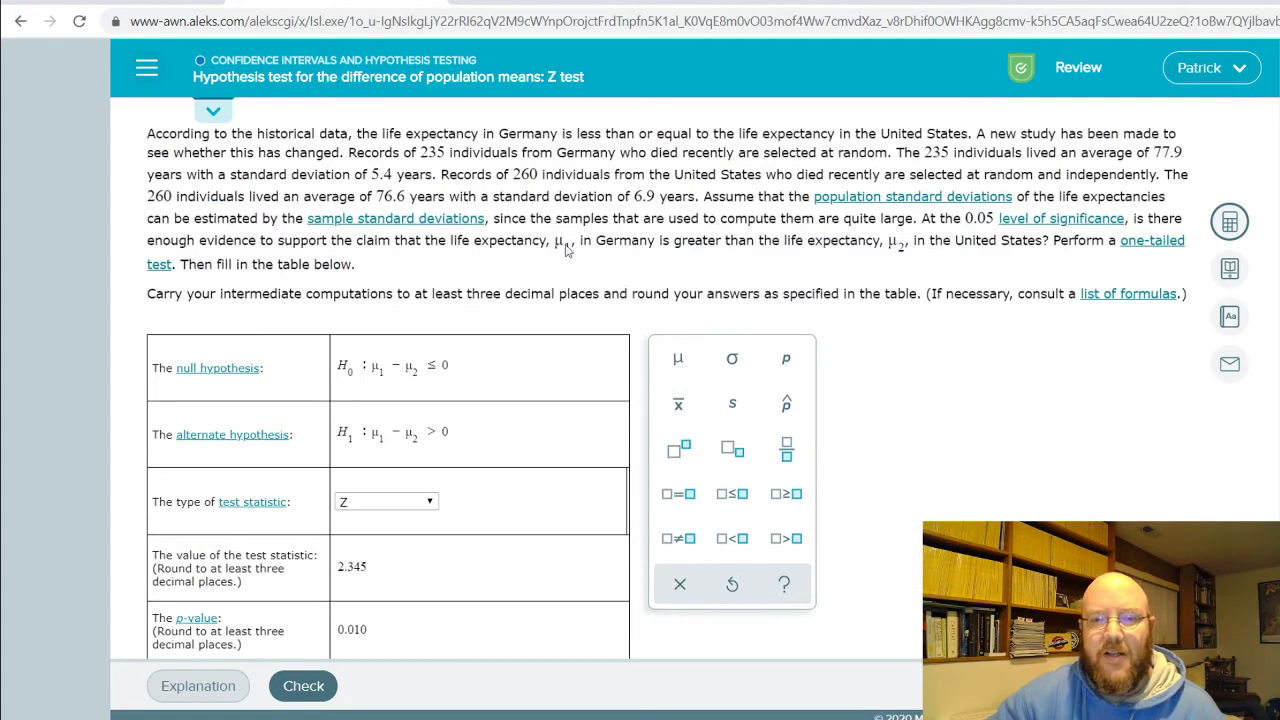
pyautogui.moveTo(955, 218); pyautogui.dragTo(997, 220)
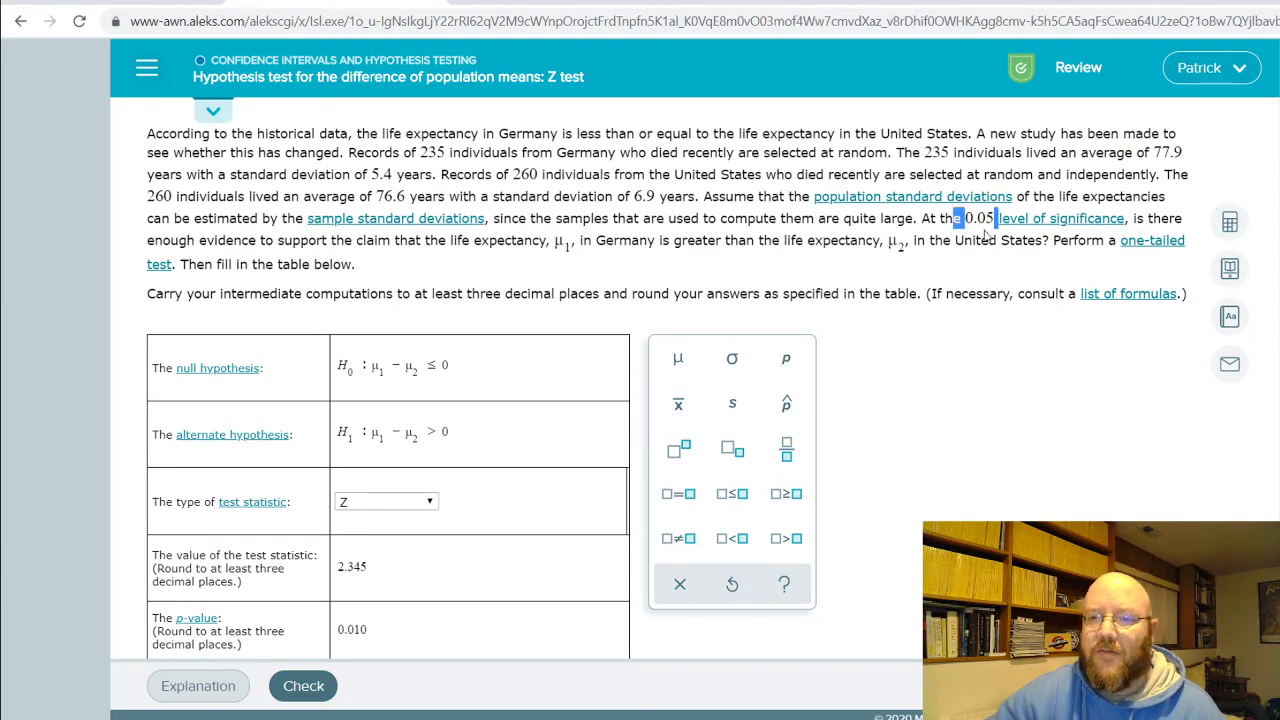
# Answer Yes to supporting the claim that Germany's life expectancy is greater, and submit the answers for checking
pyautogui.scroll(-3, 434, 378)
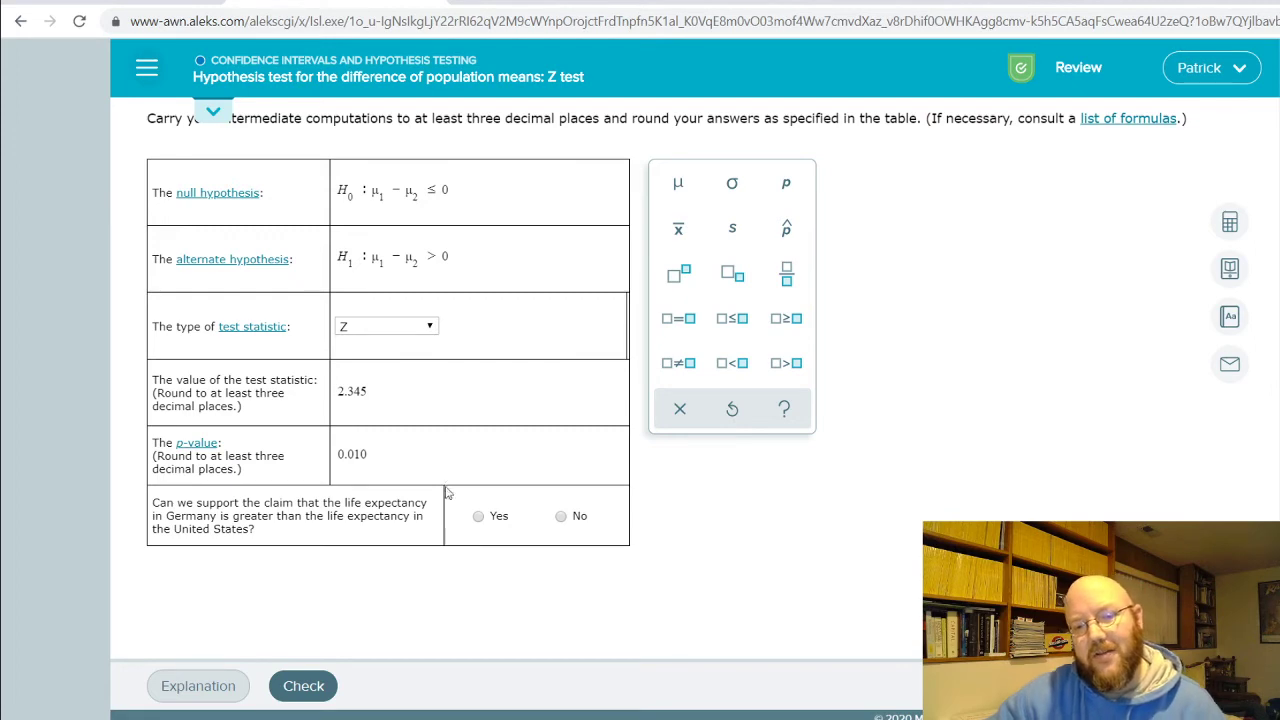
pyautogui.click(478, 518)
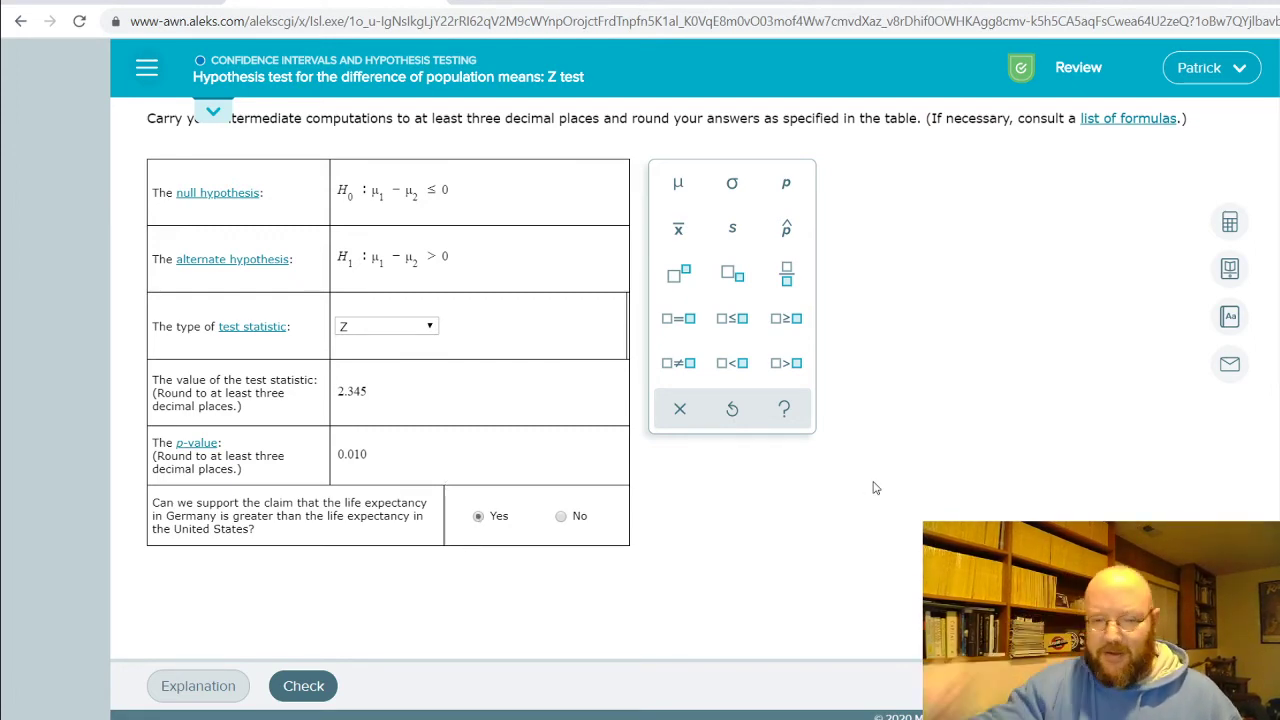
pyautogui.scroll(2, 1034, 426)
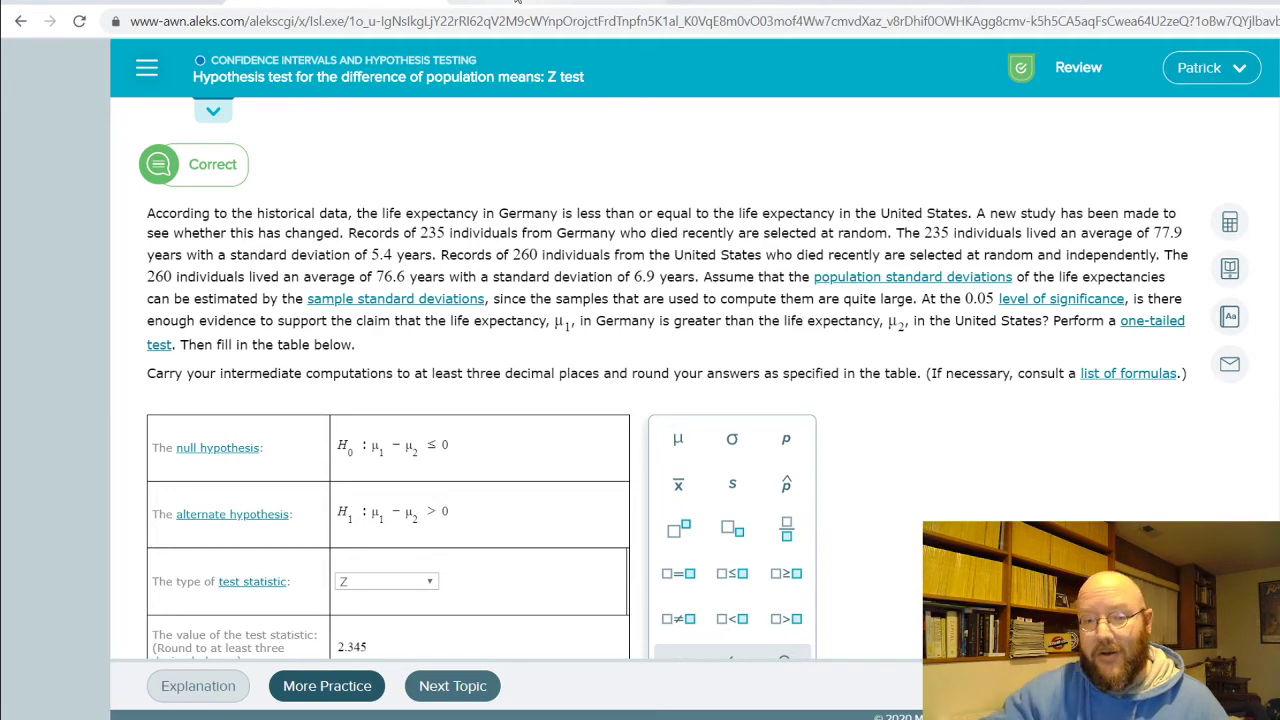
# Switch to the MathCracker Z-test for two means page and look over its online calculator categories and test instructions
pyautogui.click(519, 1)
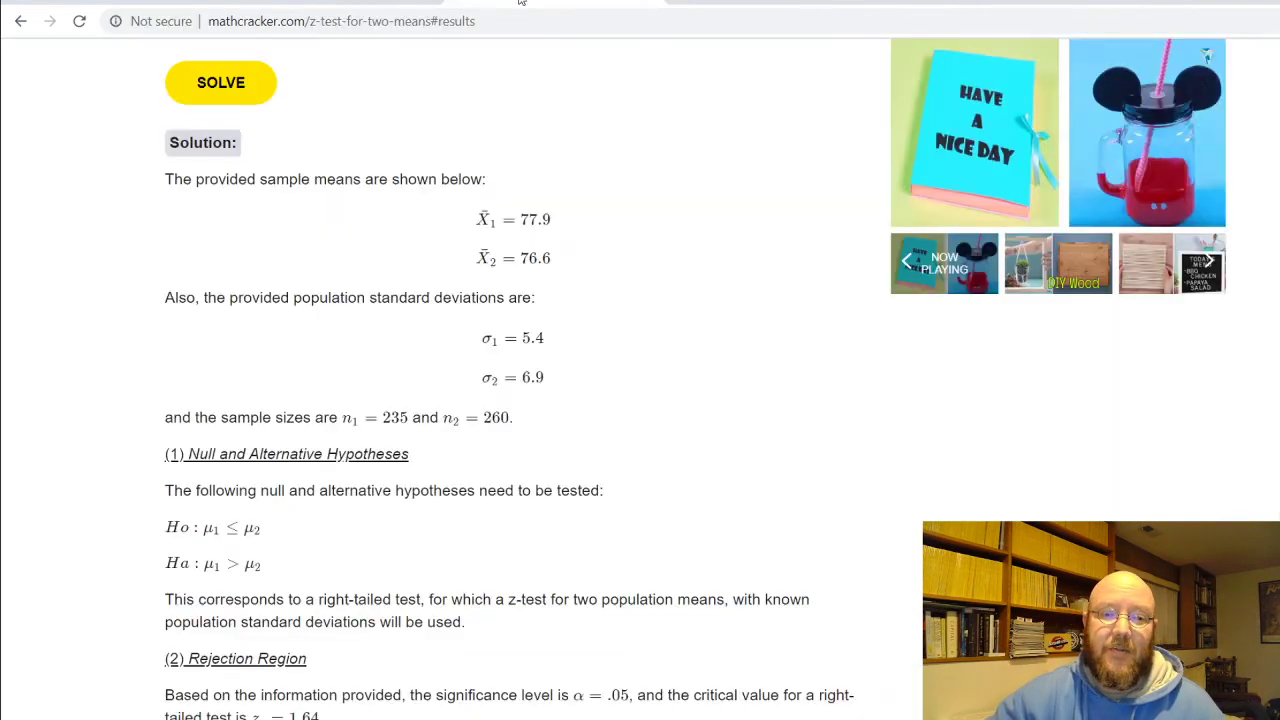
pyautogui.scroll(8, 672, 208)
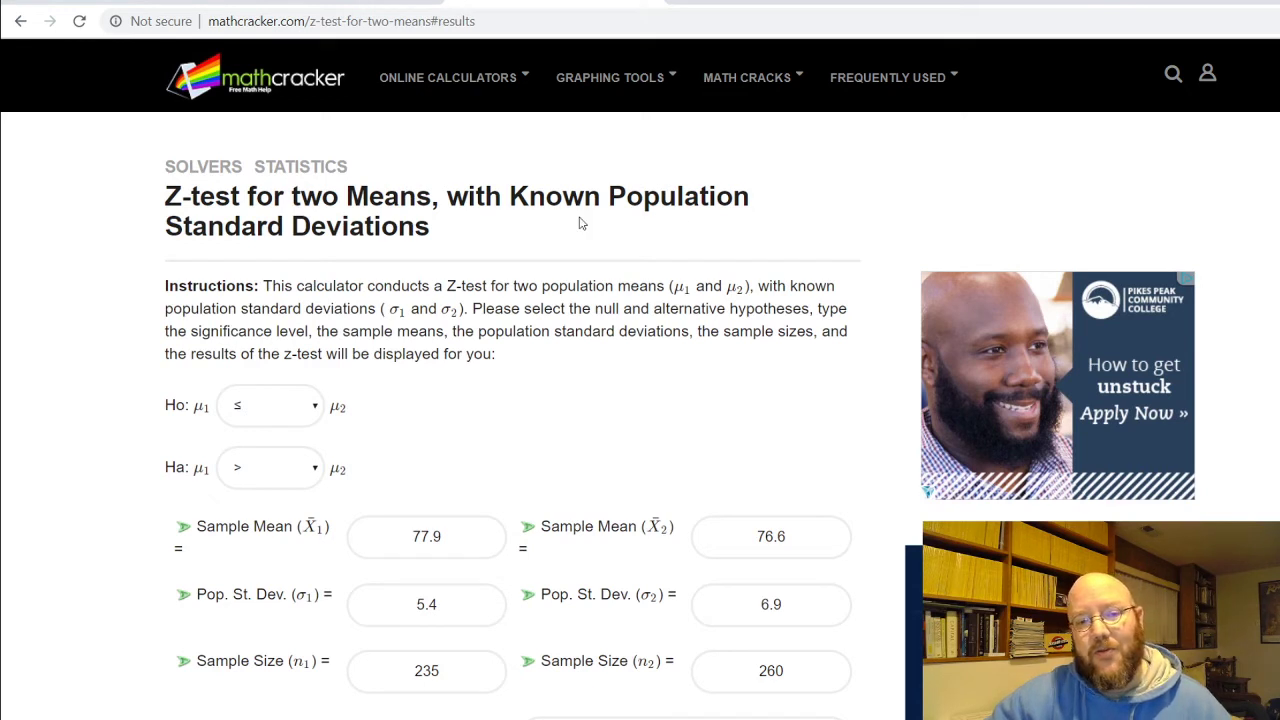
pyautogui.click(486, 77)
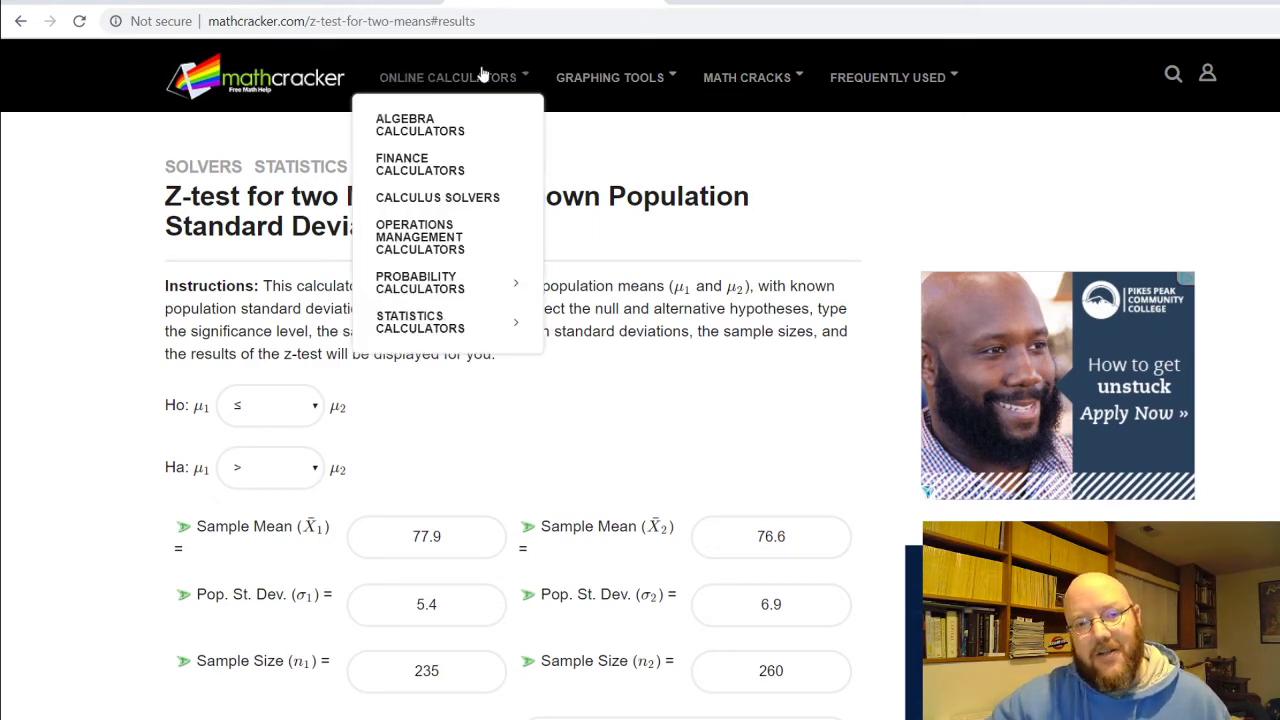
pyautogui.moveTo(470, 345)
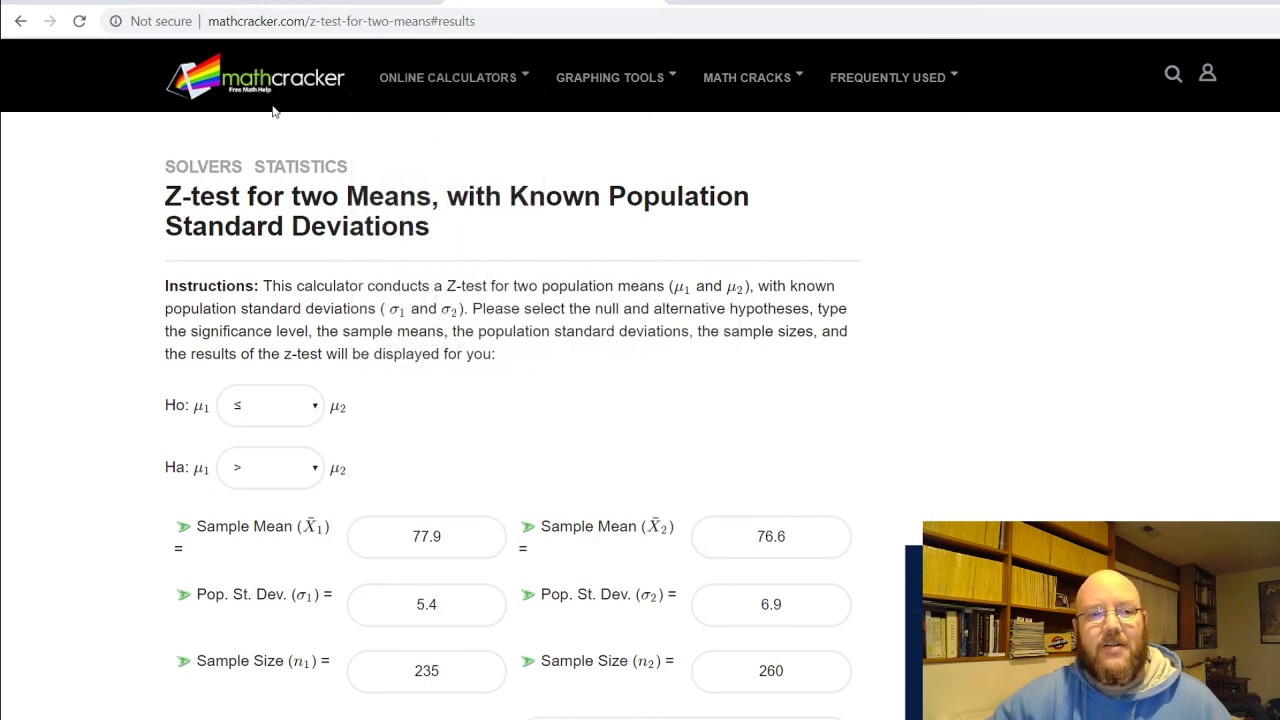
pyautogui.scroll(-1, 580, 335)
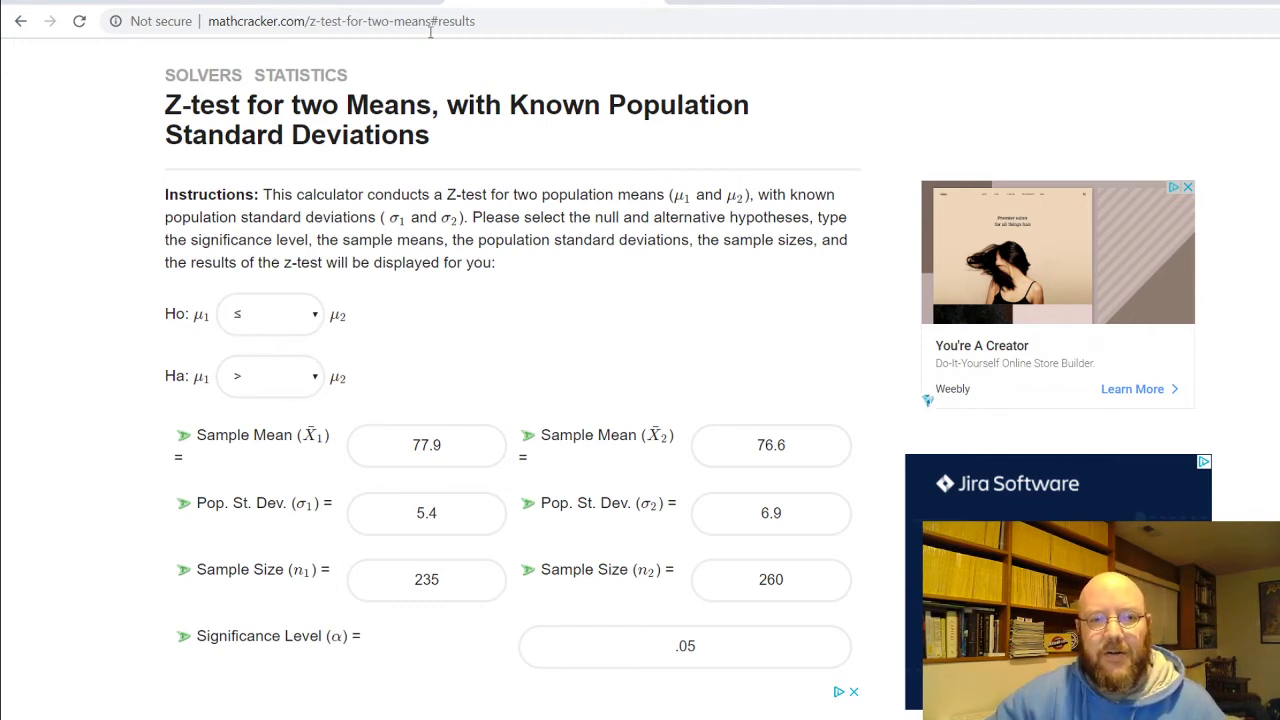
# Compare the ALEKS hypotheses with those set in MathCracker, and review its sample inputs and worked solution down to the test statistic
pyautogui.click(304, 8)
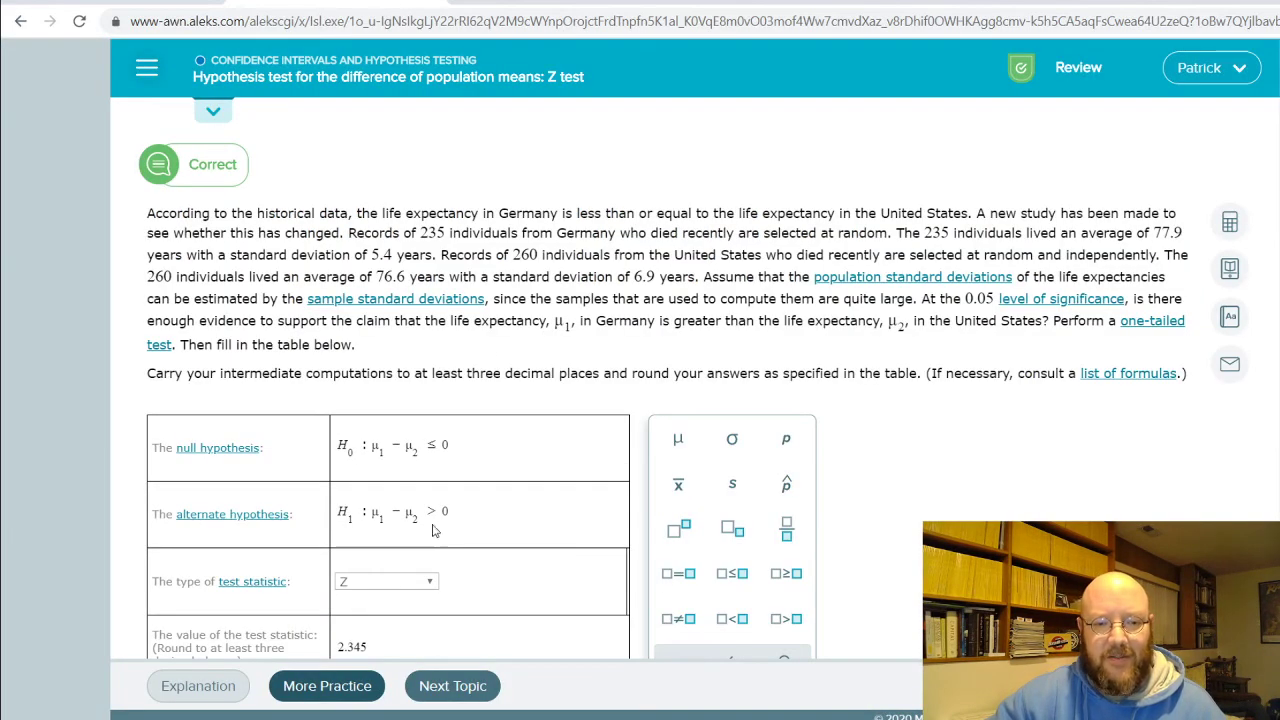
pyautogui.click(573, 6)
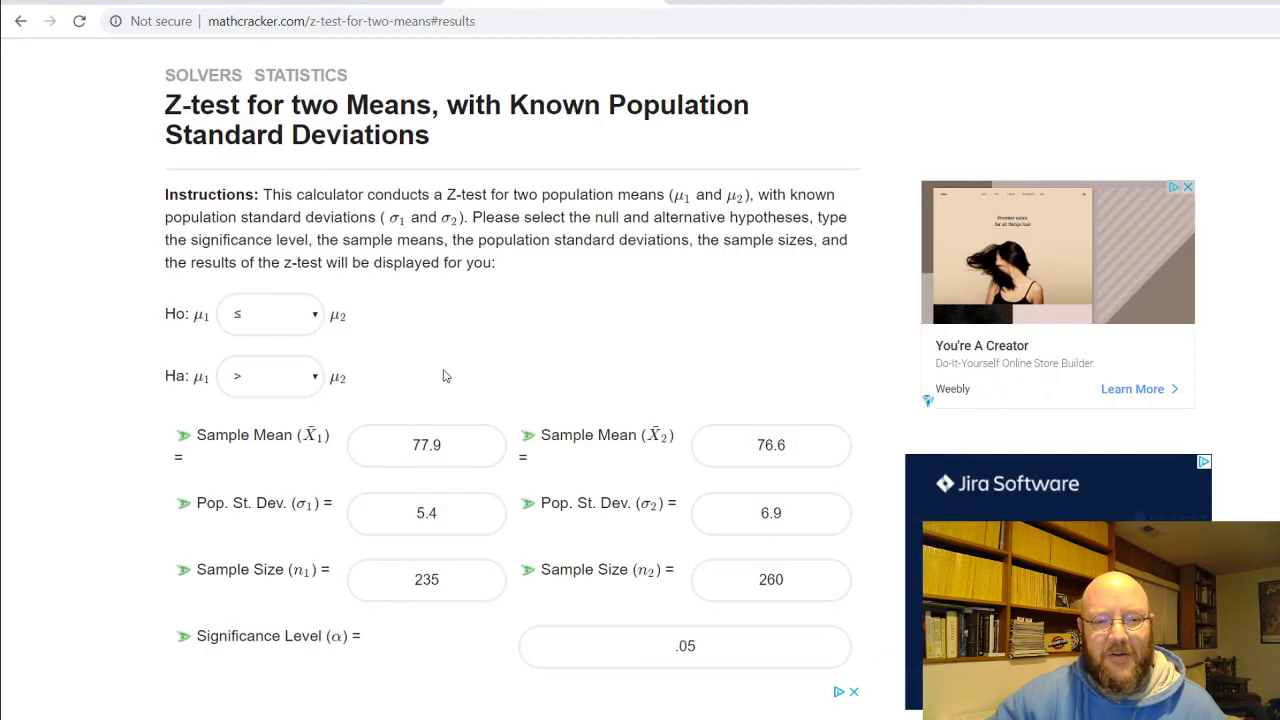
pyautogui.scroll(-1, 452, 371)
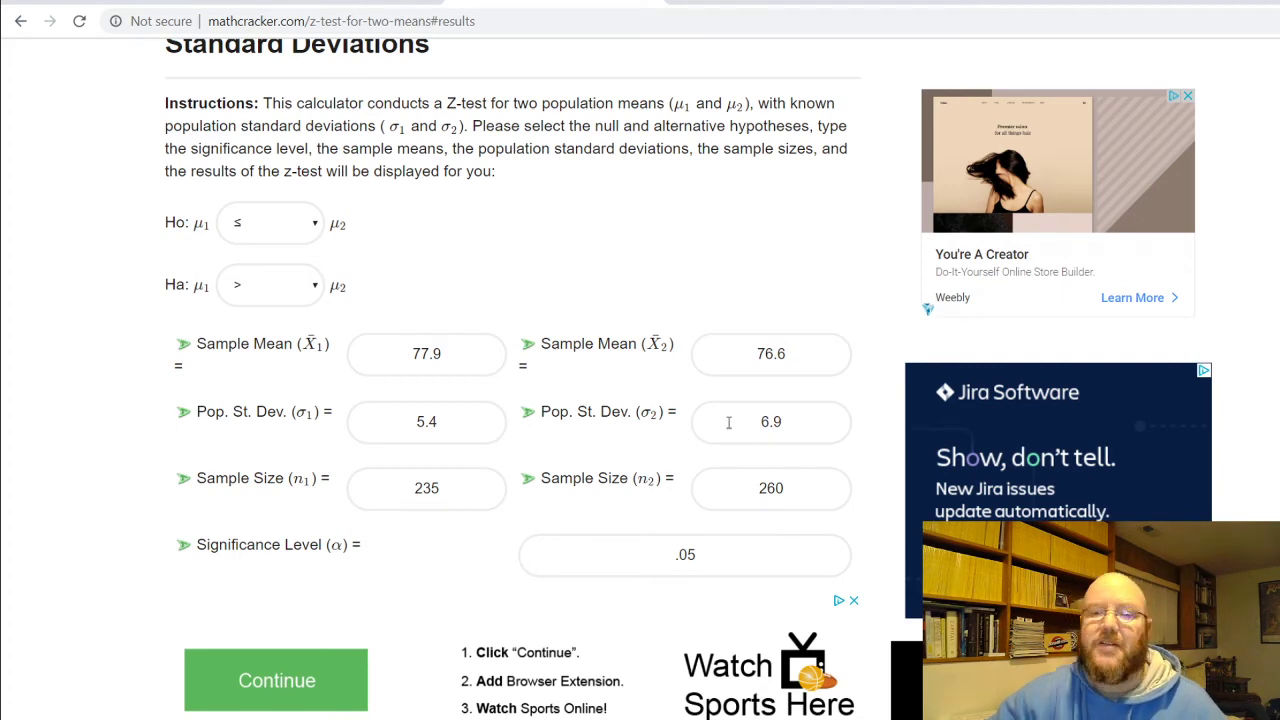
pyautogui.scroll(-3, 603, 461)
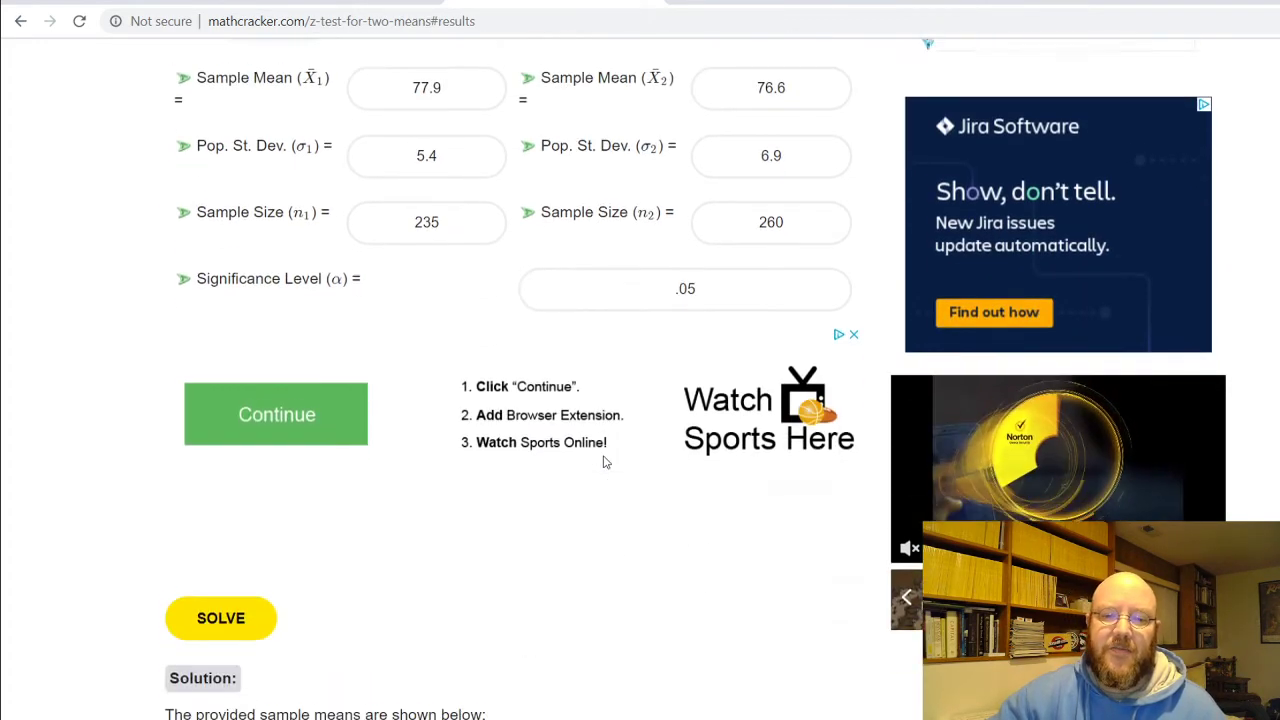
pyautogui.scroll(-5, 677, 534)
pyautogui.scroll(-6, 686, 538)
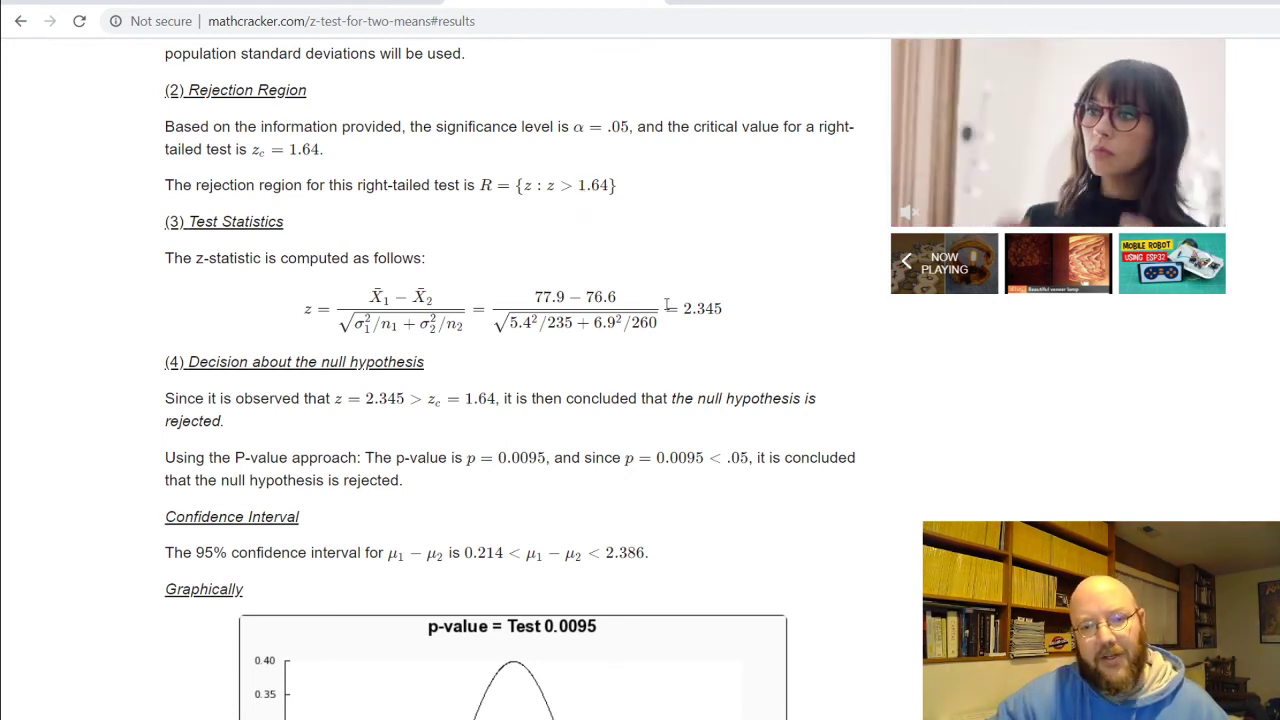
# Highlight MathCracker's z-statistic and compare it with the test statistic value in the ALEKS answer table
pyautogui.moveTo(680, 314); pyautogui.dragTo(732, 314)
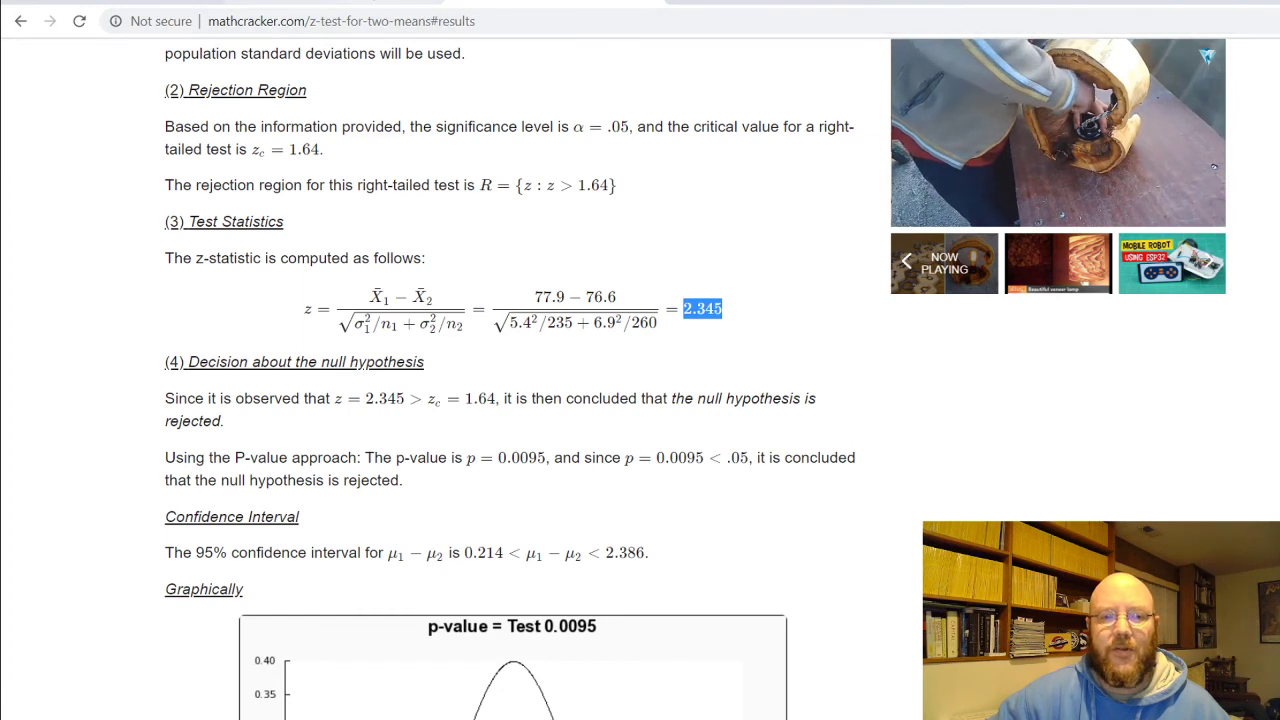
pyautogui.click(380, 8)
pyautogui.scroll(-3, 806, 414)
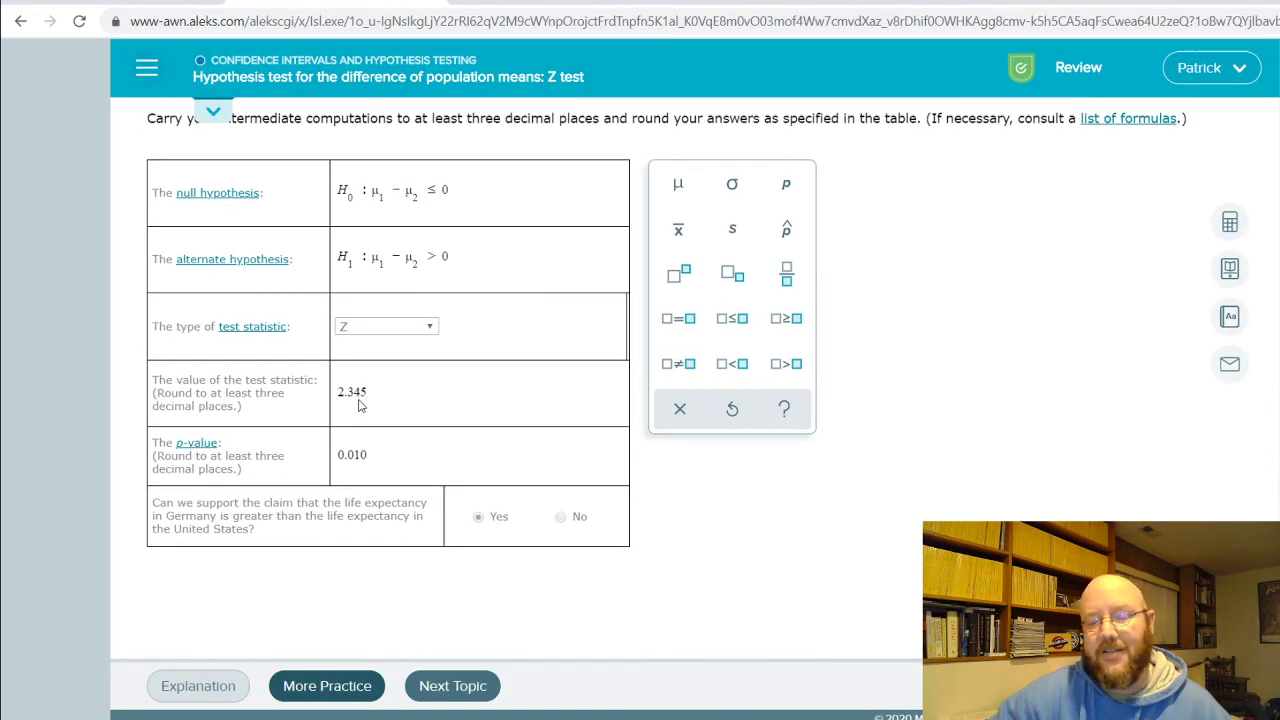
pyautogui.click(540, 6)
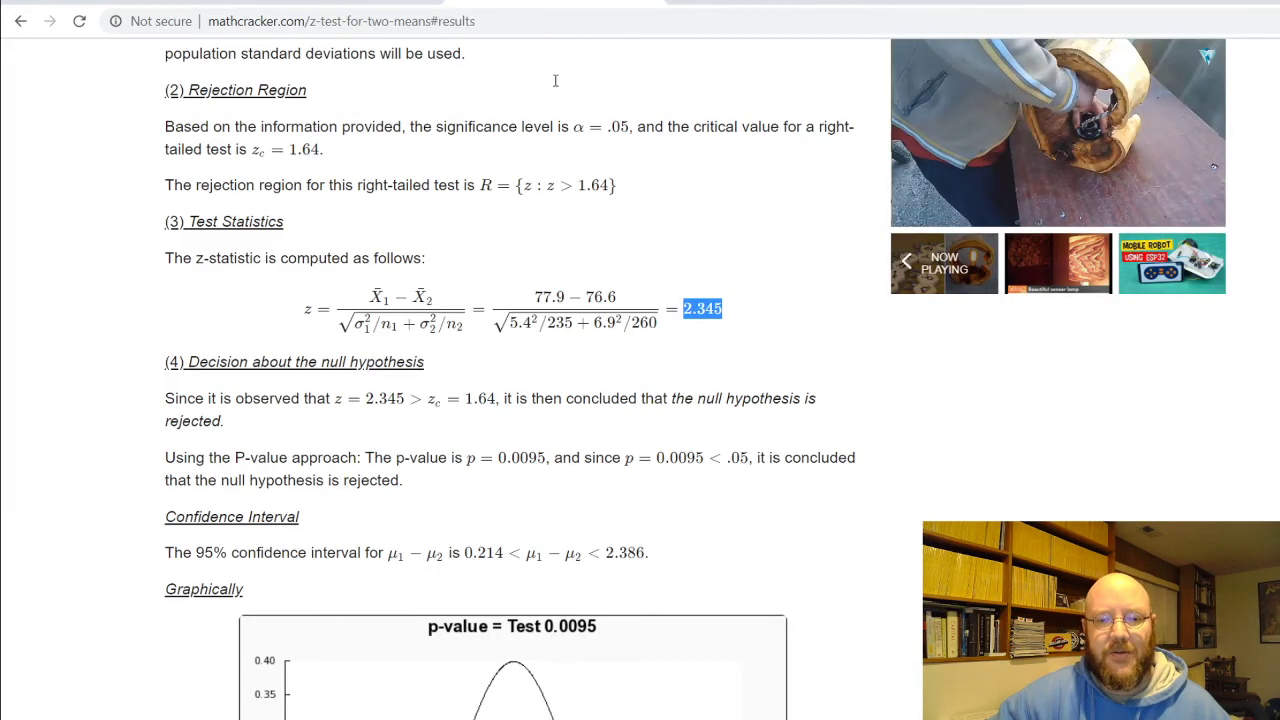
# Review MathCracker's decision about the null hypothesis, highlighting the critical value and the sentence on the p-value approach
pyautogui.moveTo(206, 398); pyautogui.dragTo(806, 420)
pyautogui.click(528, 422)
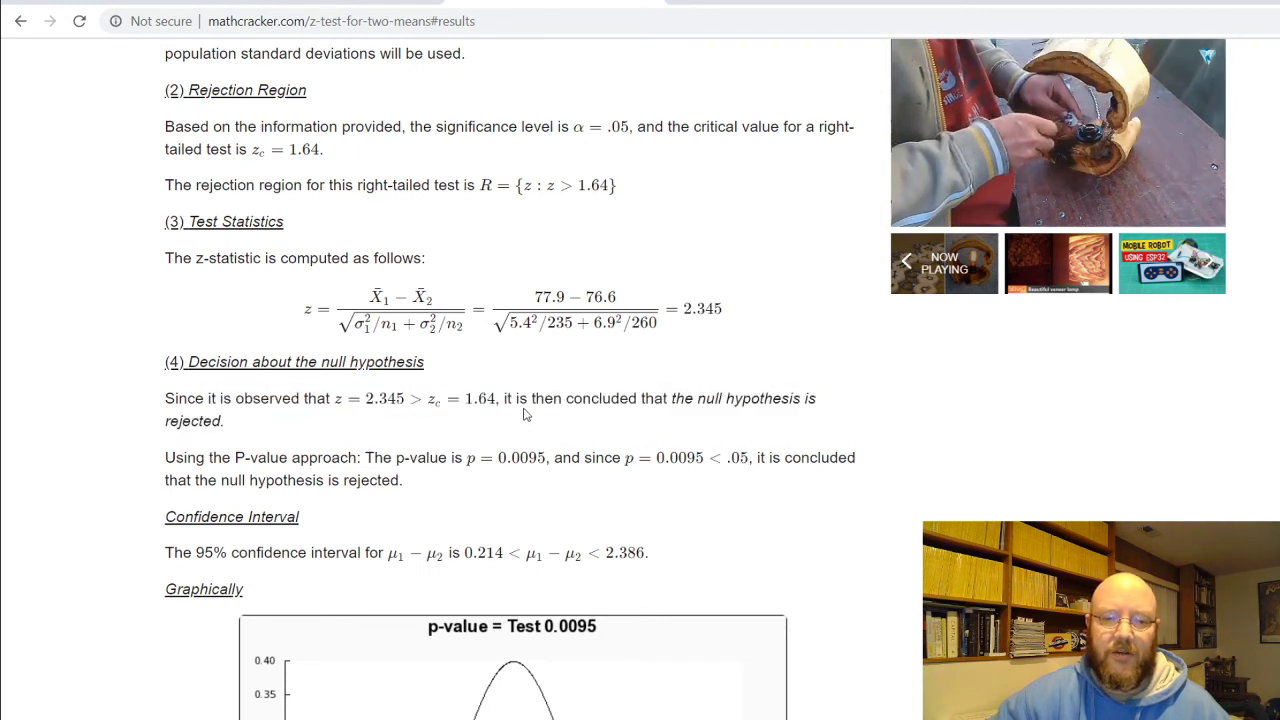
pyautogui.moveTo(465, 399); pyautogui.dragTo(499, 399)
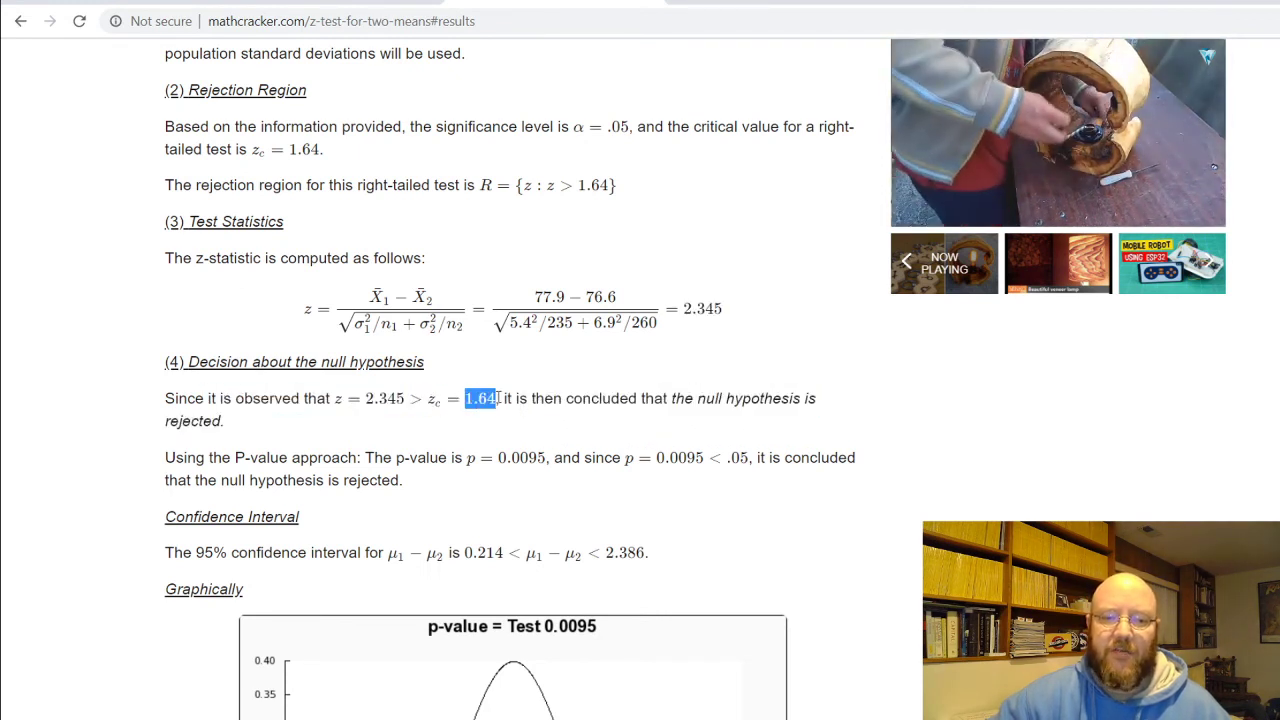
pyautogui.moveTo(345, 457); pyautogui.dragTo(873, 468)
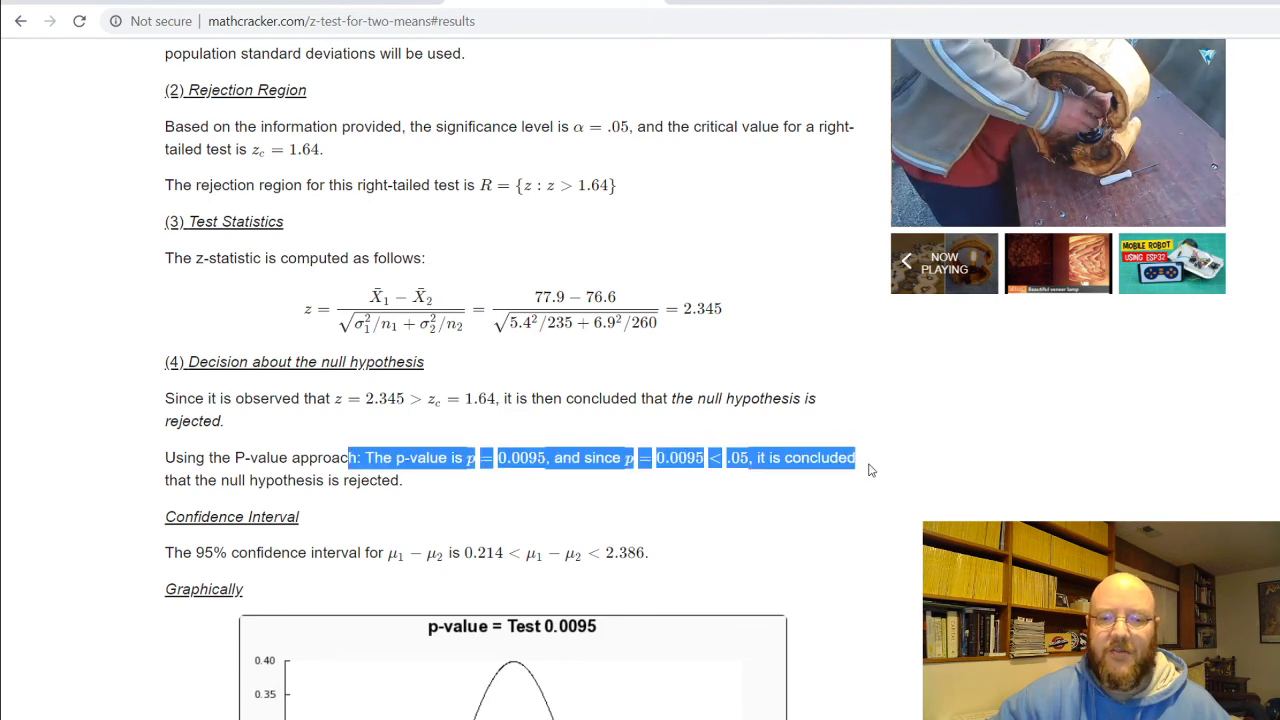
pyautogui.click(522, 472)
# Check the p-value in the ALEKS answer table against MathCracker's result, highlighting the p-value in its null hypothesis decision
pyautogui.click(325, 7)
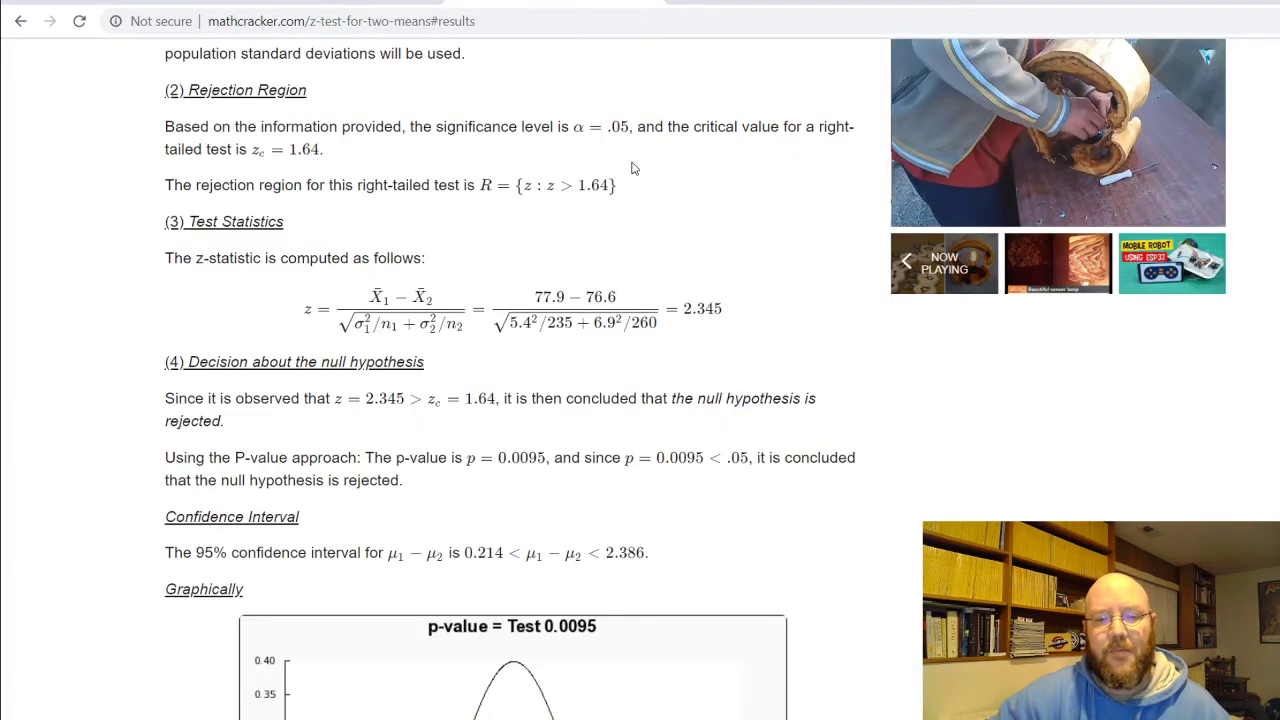
pyautogui.click(540, 8)
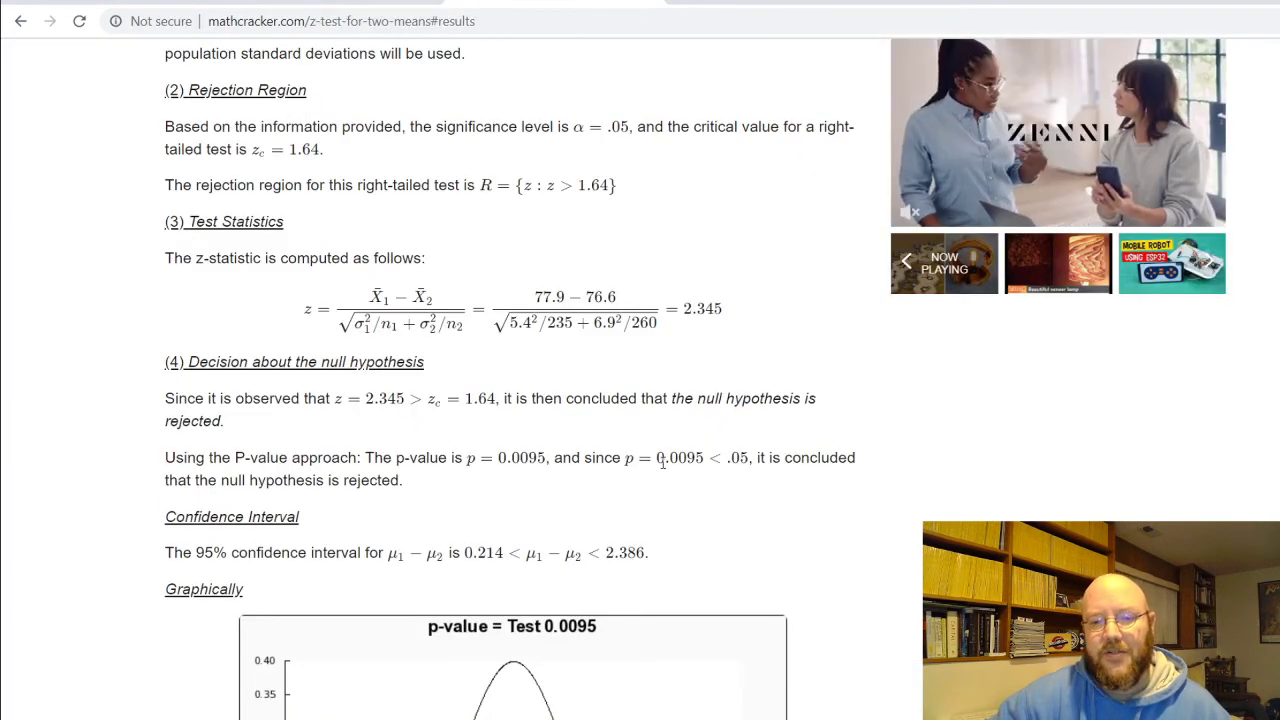
pyautogui.moveTo(665, 460); pyautogui.dragTo(701, 484)
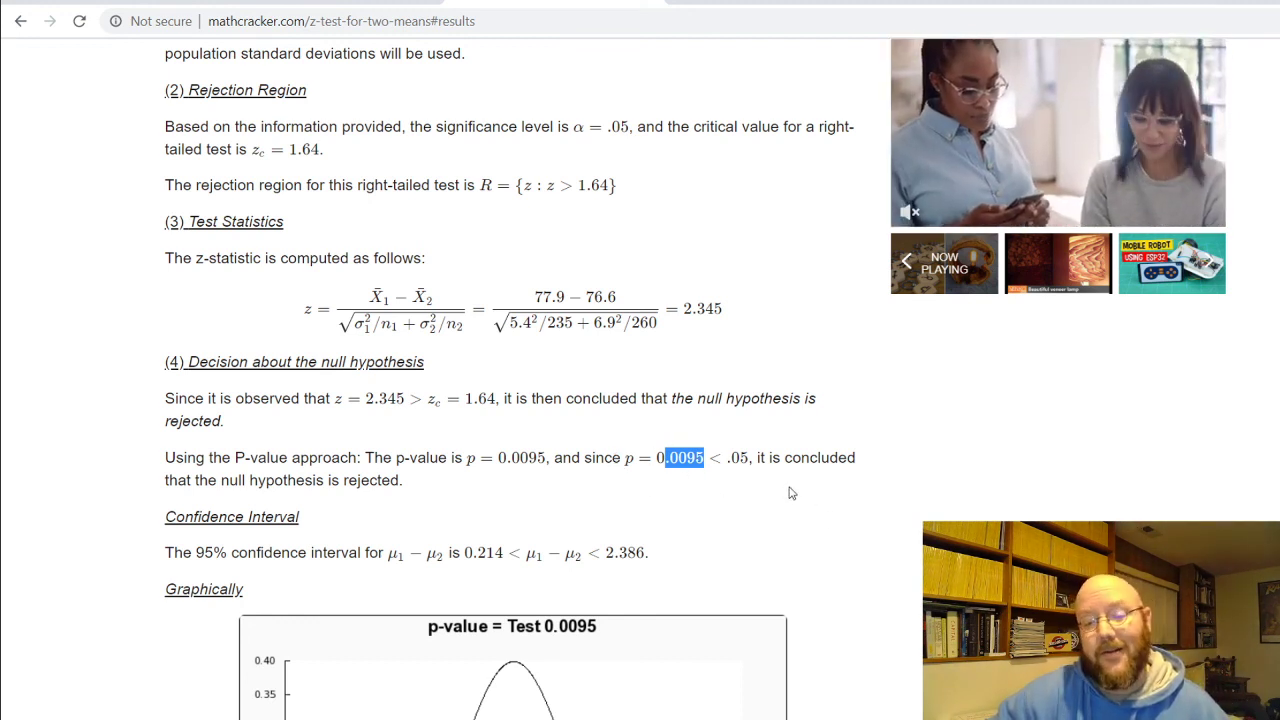
pyautogui.scroll(-1, 866, 500)
pyautogui.scroll(1, 840, 492)
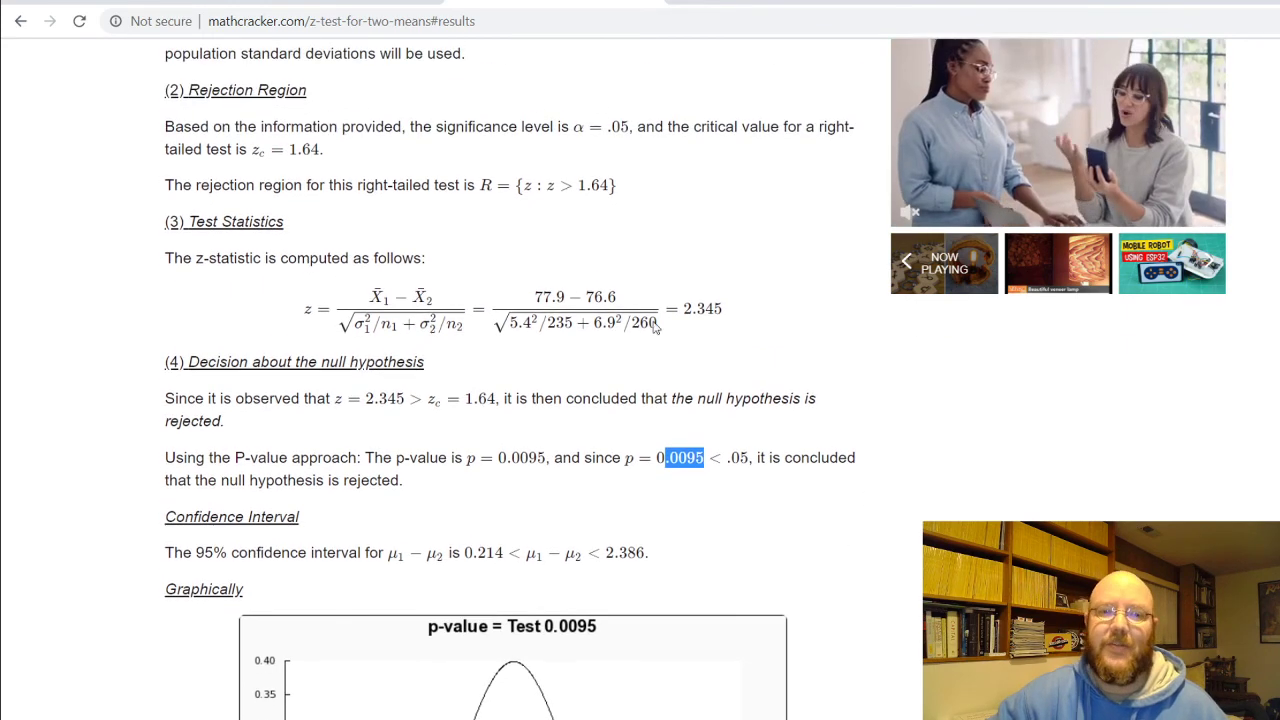
# Return to the ALEKS Z test problem and look over the completed answer table and the problem statement
pyautogui.hotkey('ctrl', 'Tab')
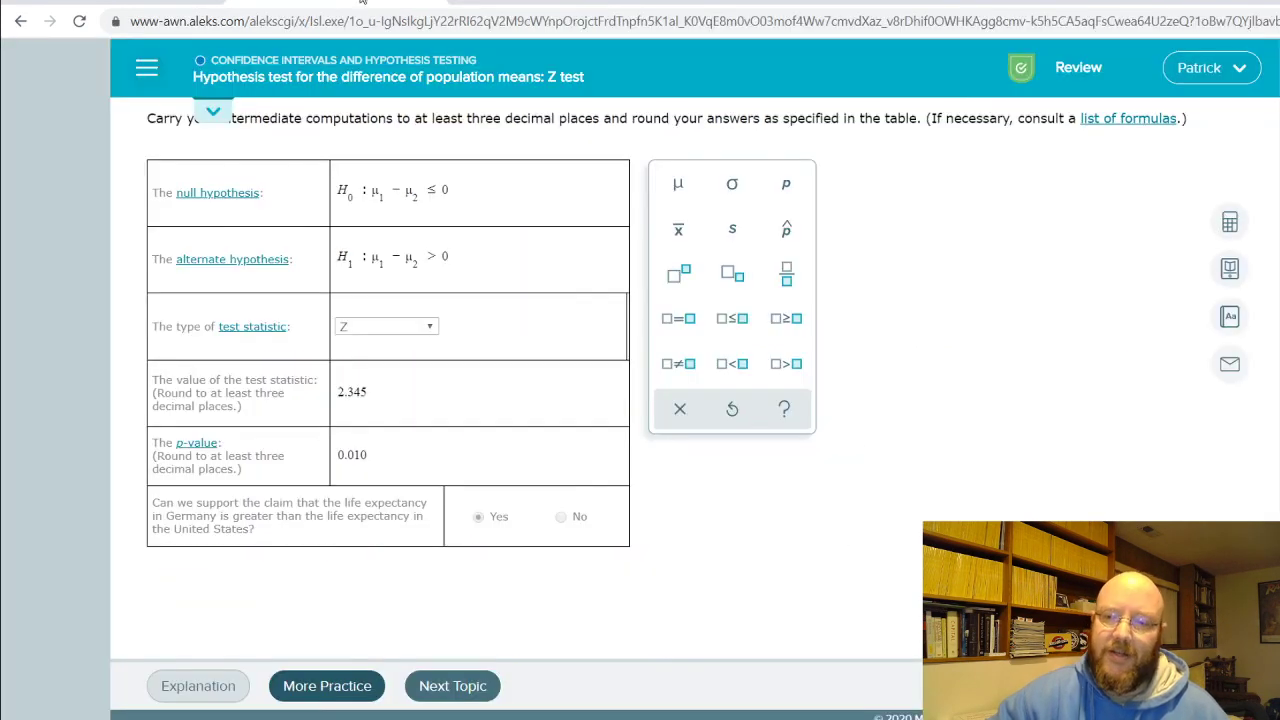
pyautogui.scroll(1, 921, 327)
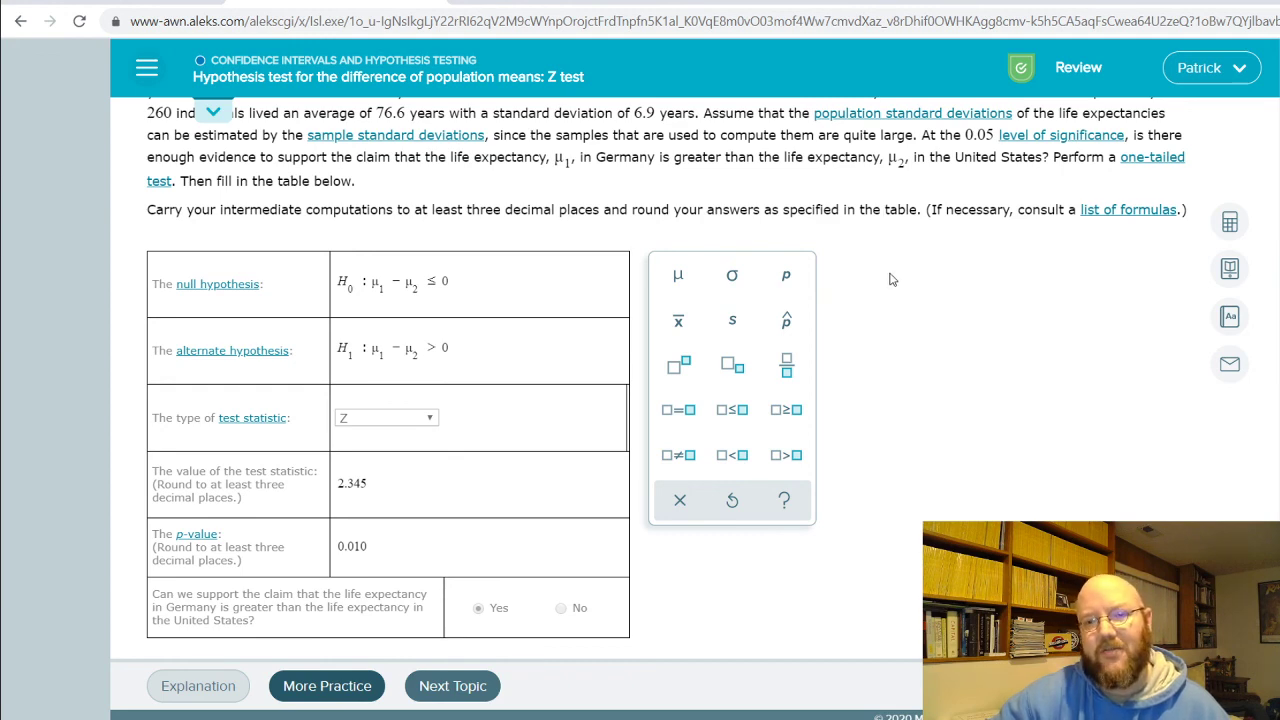
pyautogui.scroll(2, 890, 268)
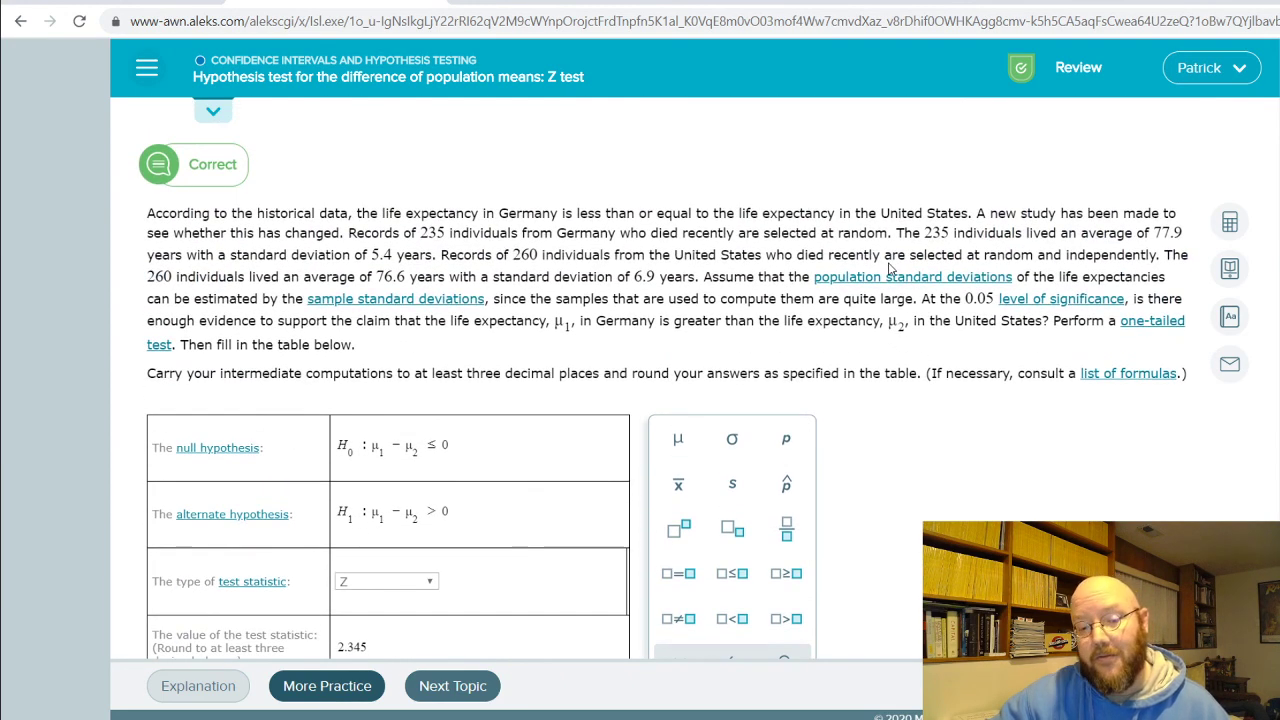